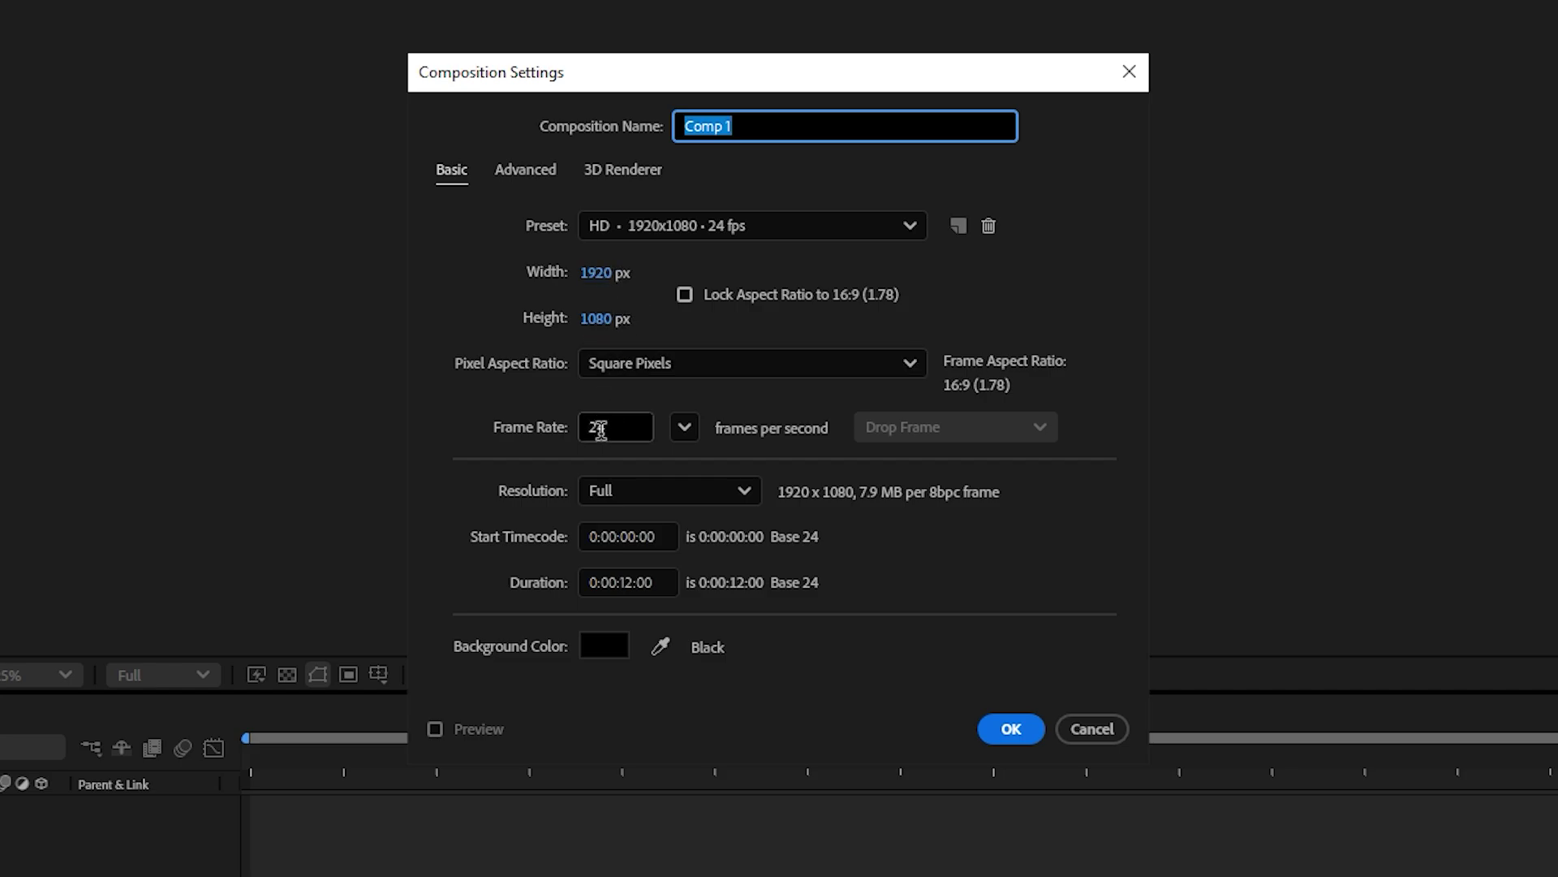
- Change the Comp 1 duration from 12 seconds to 5 seconds (0:00:05:00)
left_click(634, 582)
key("BackSpace")
key("BackSpace")
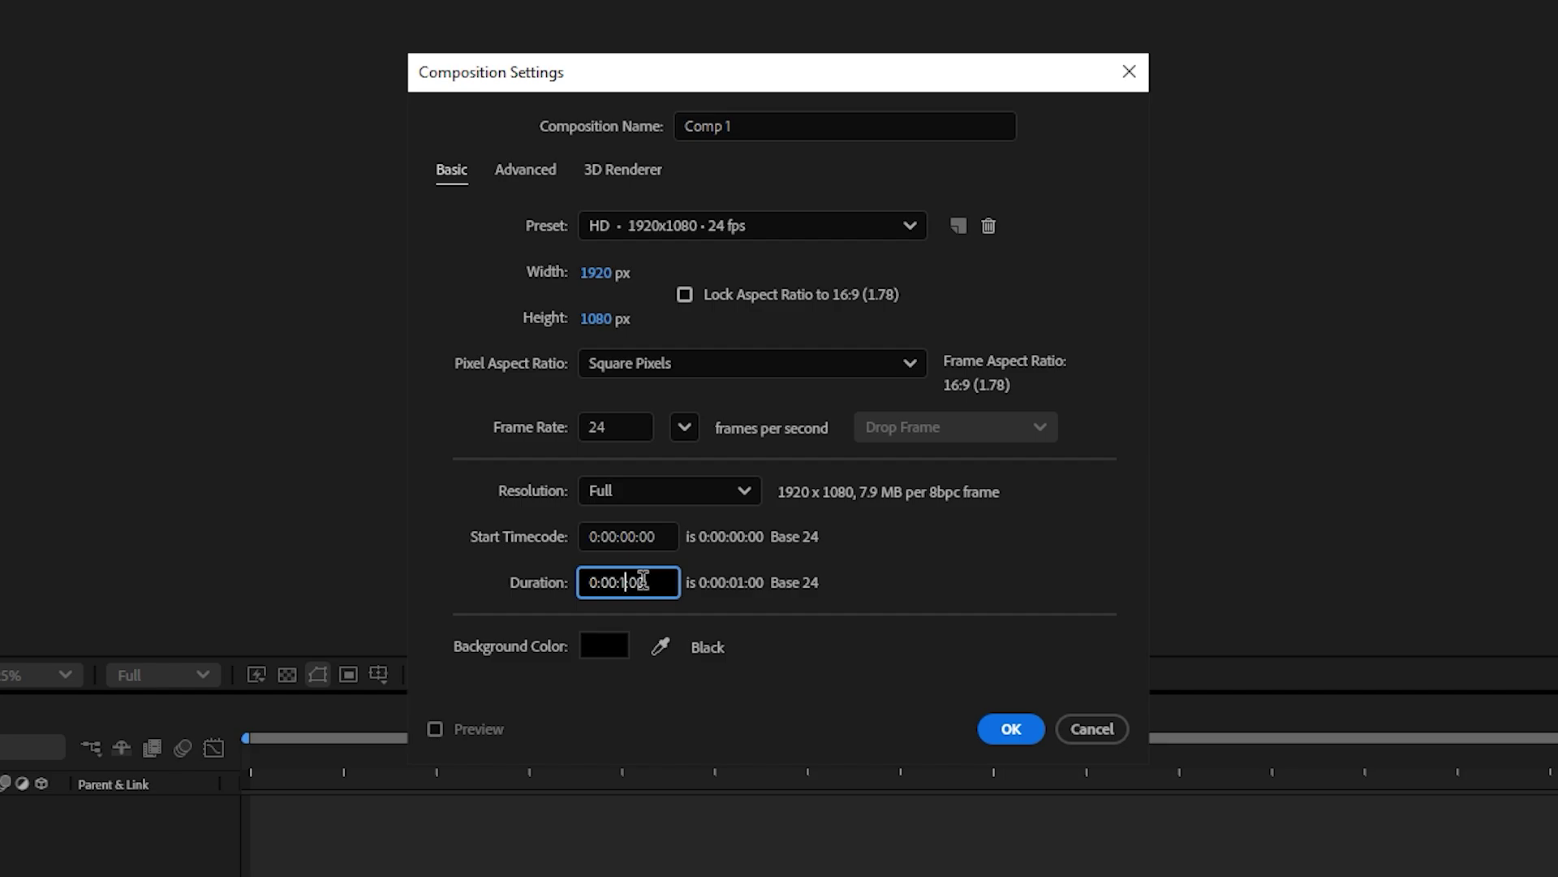
type("5")
left_click(924, 606)
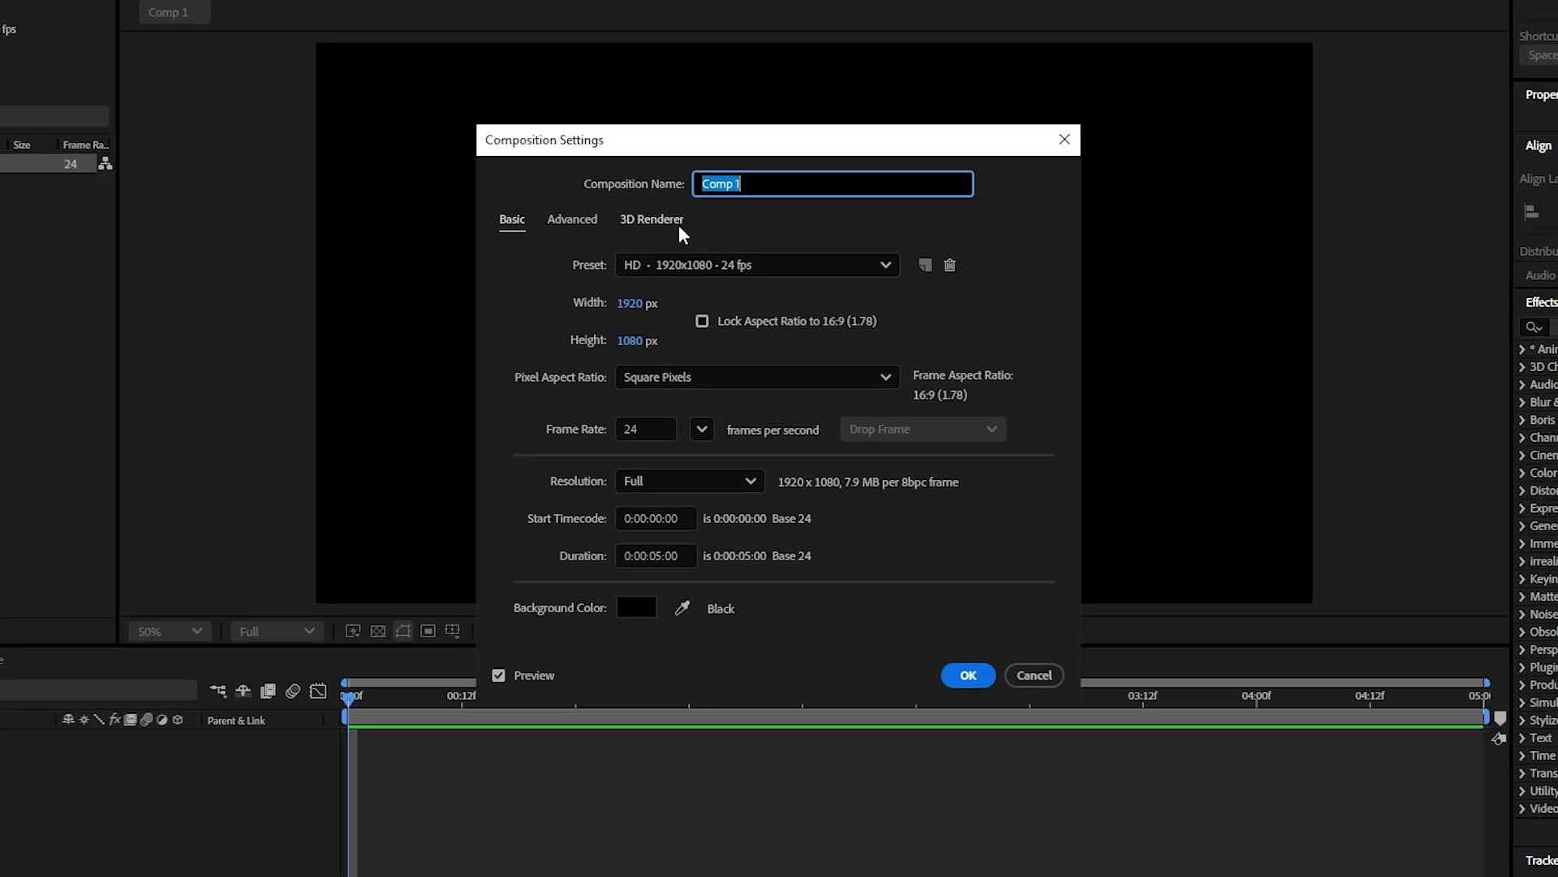
- Set the composition's 3D renderer to Advanced 3D and apply the settings
left_click(679, 228)
left_click(674, 328)
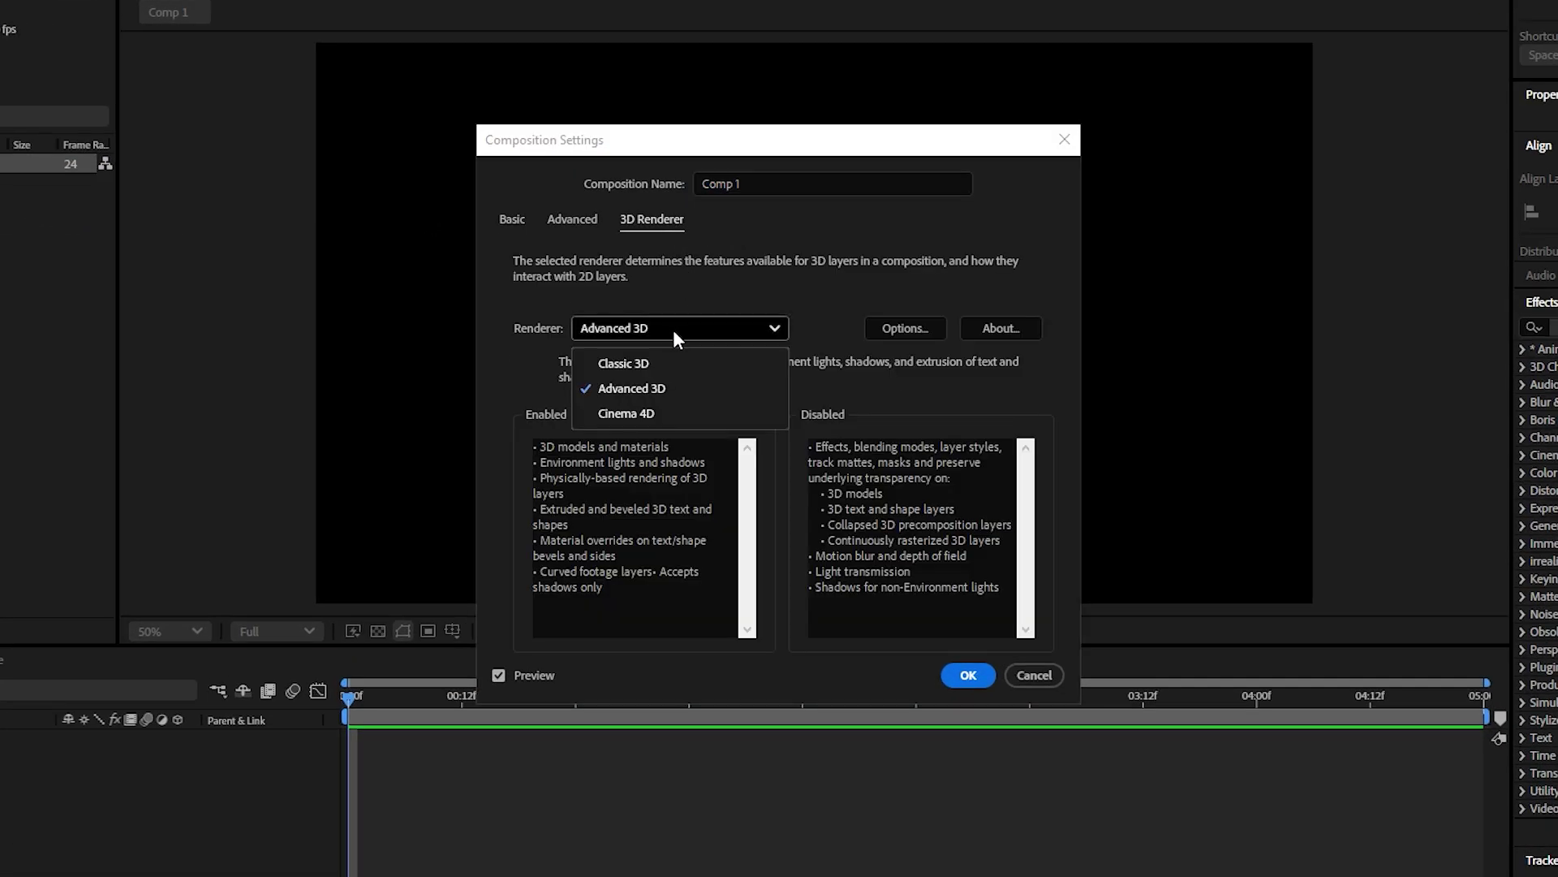
left_click(651, 393)
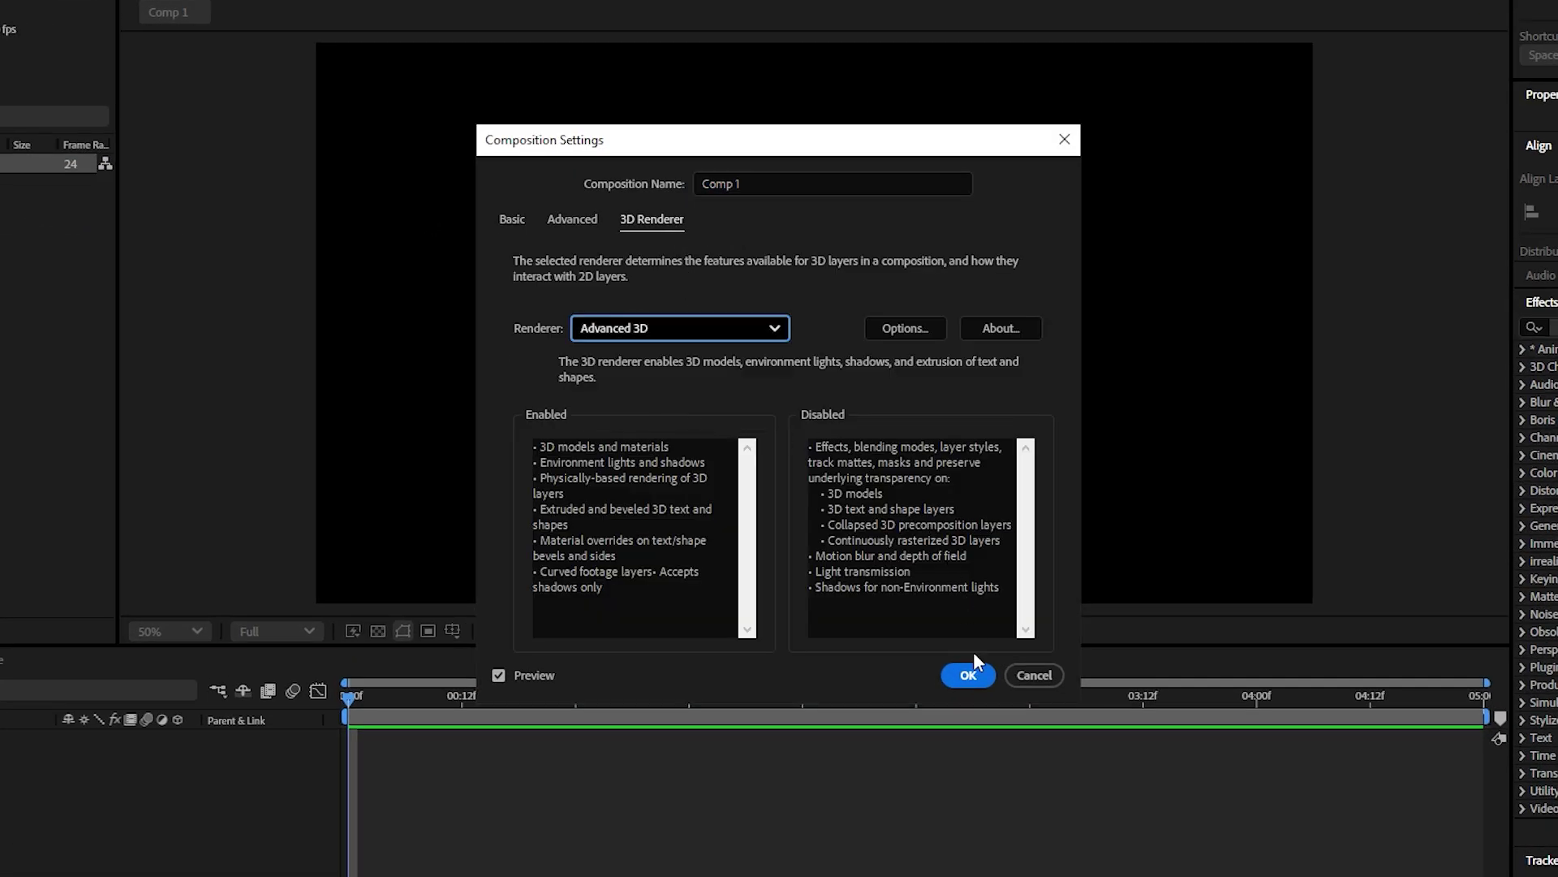
left_click(970, 673)
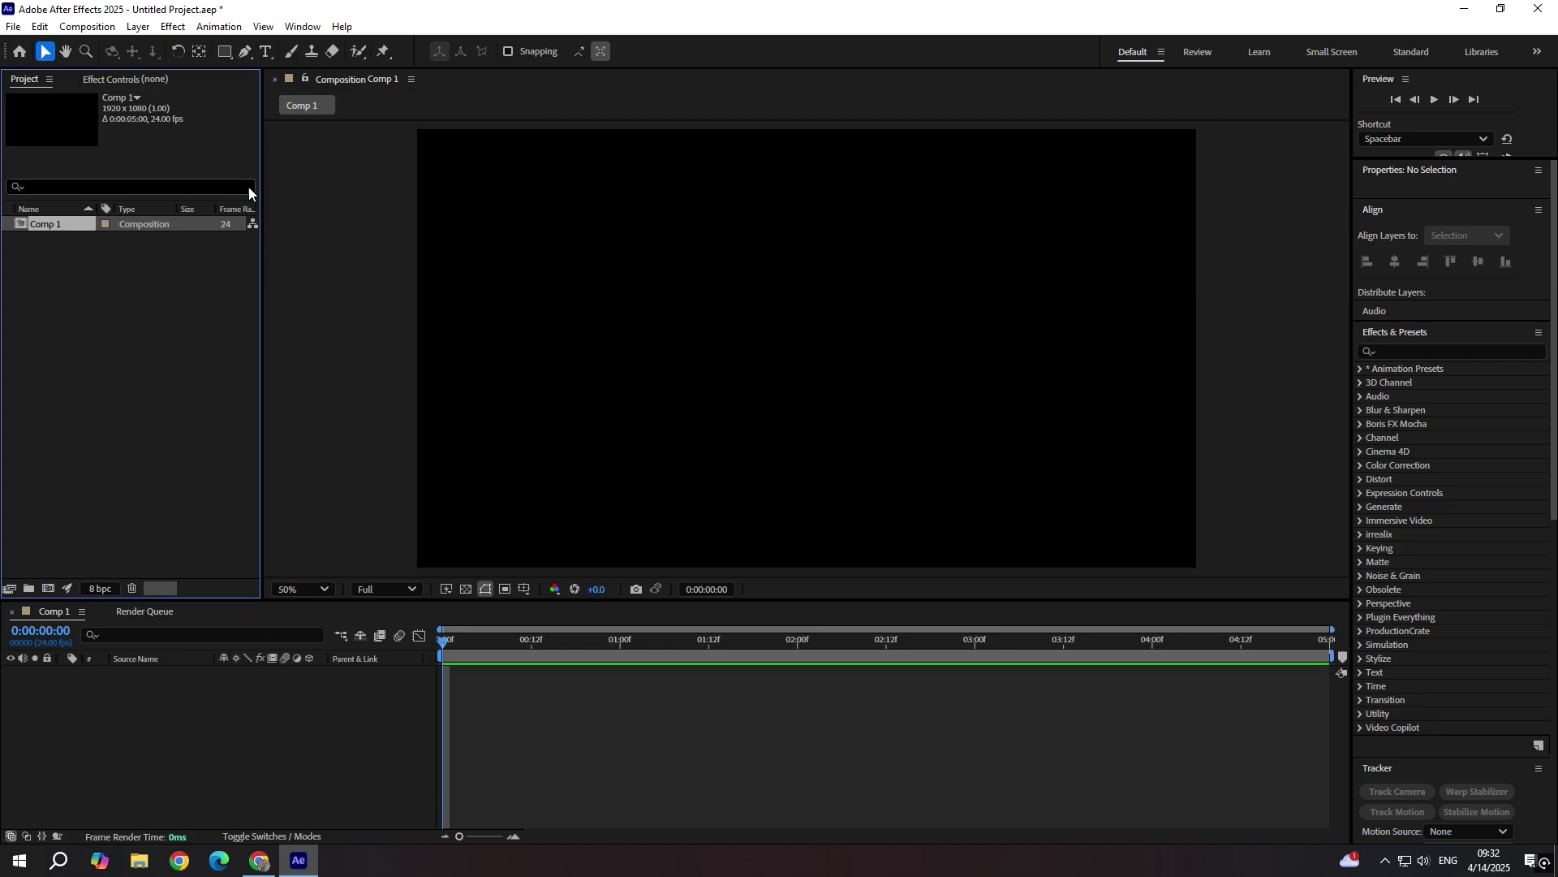
- Create a text layer reading 'VIDEO' in the composition
left_click(267, 51)
left_click(654, 322)
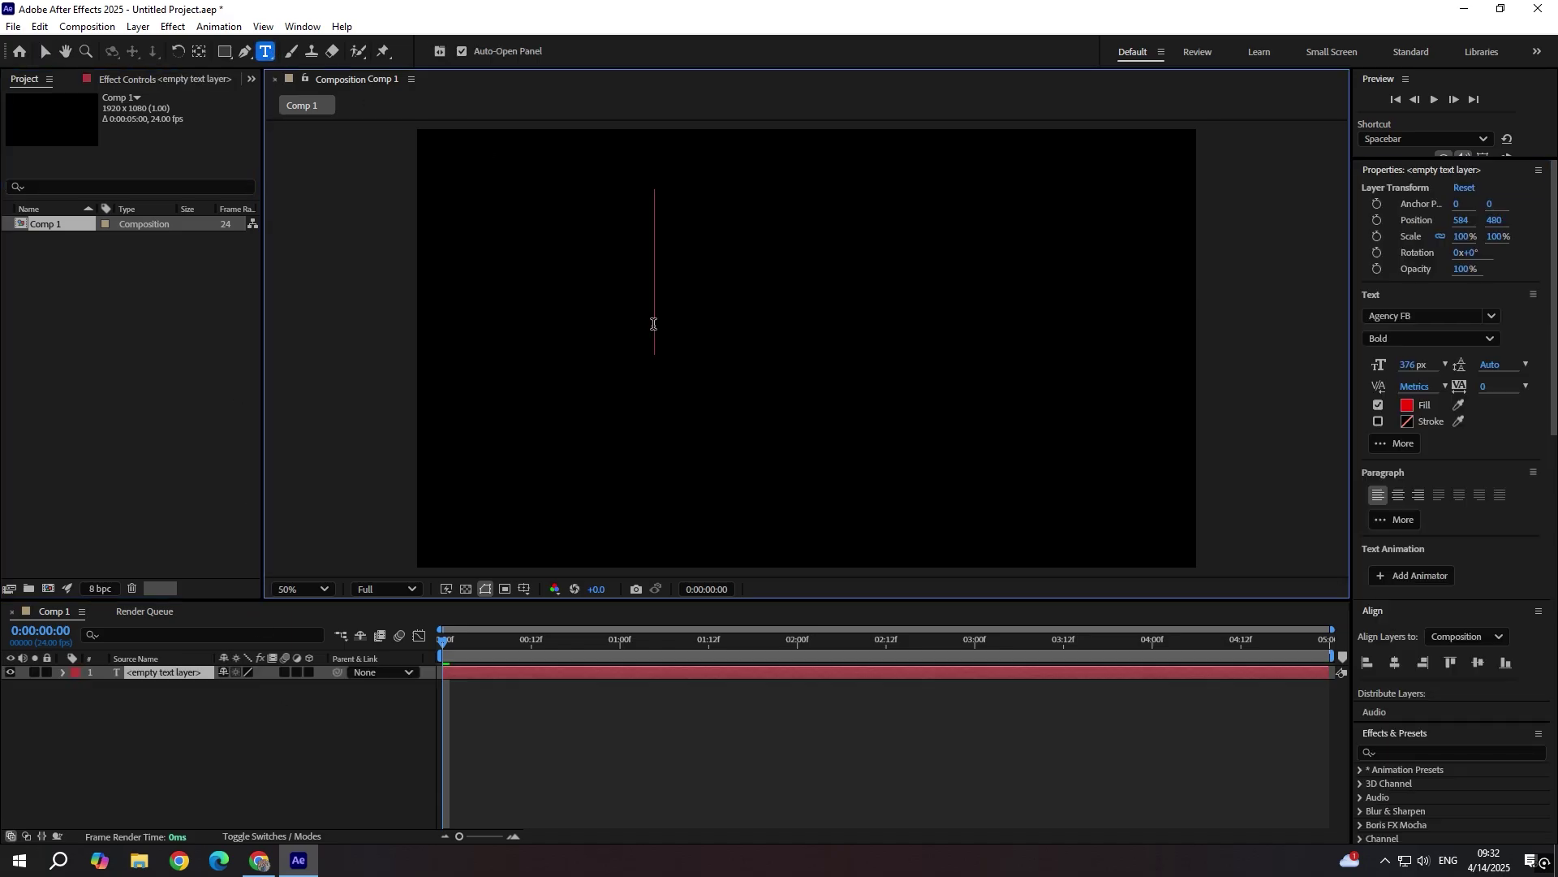
type("VIDEO")
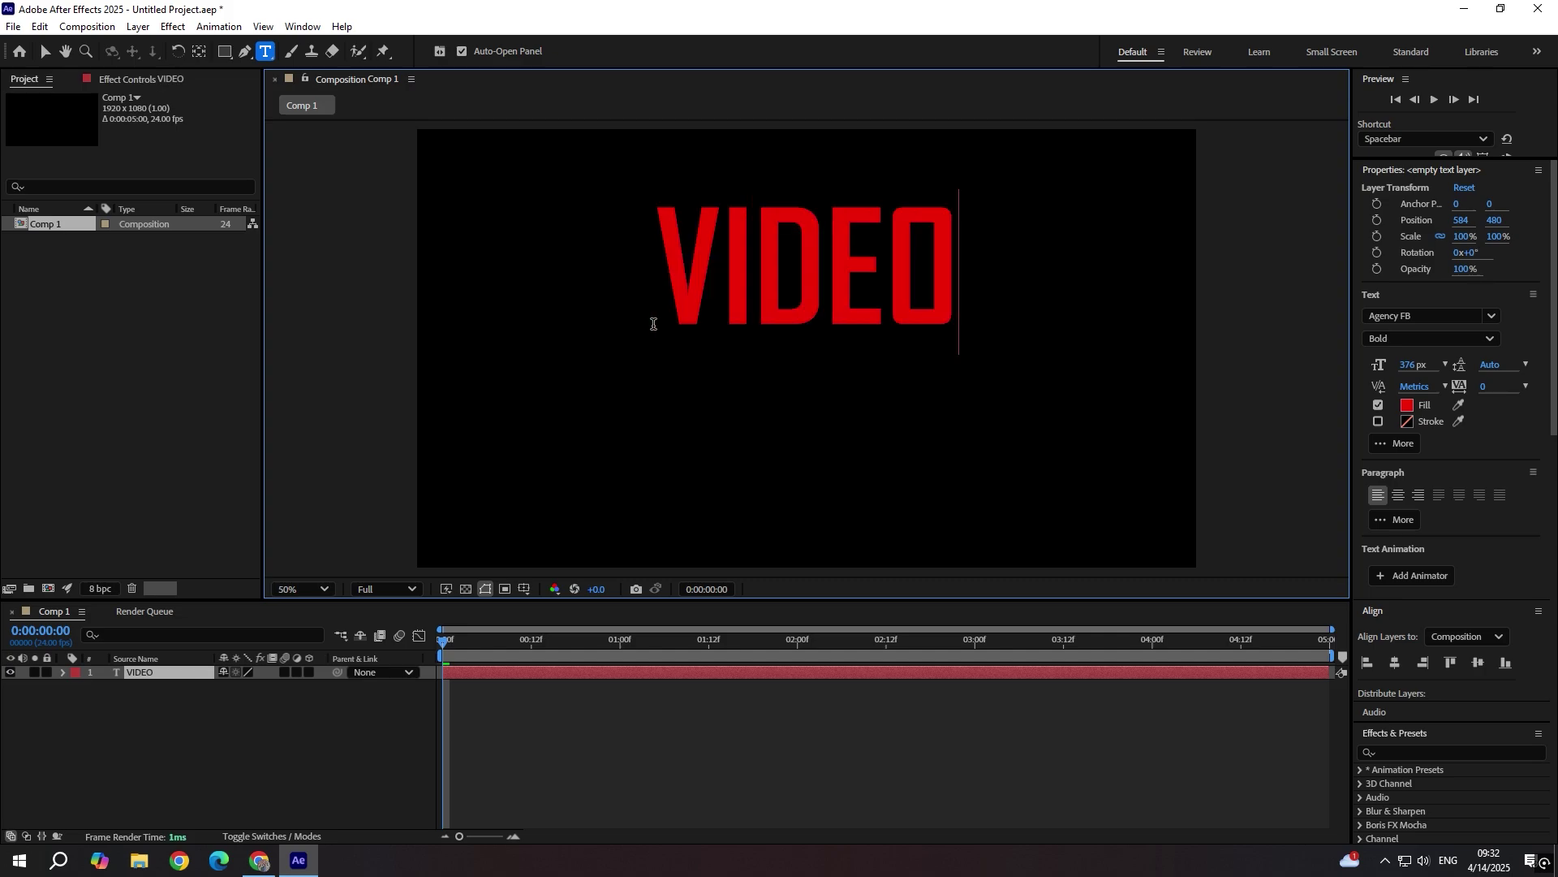
left_click(517, 695)
- Enlarge the VIDEO text to 387 px, centre it horizontally and vertically, and make it 3D
key("v")
left_click(860, 314)
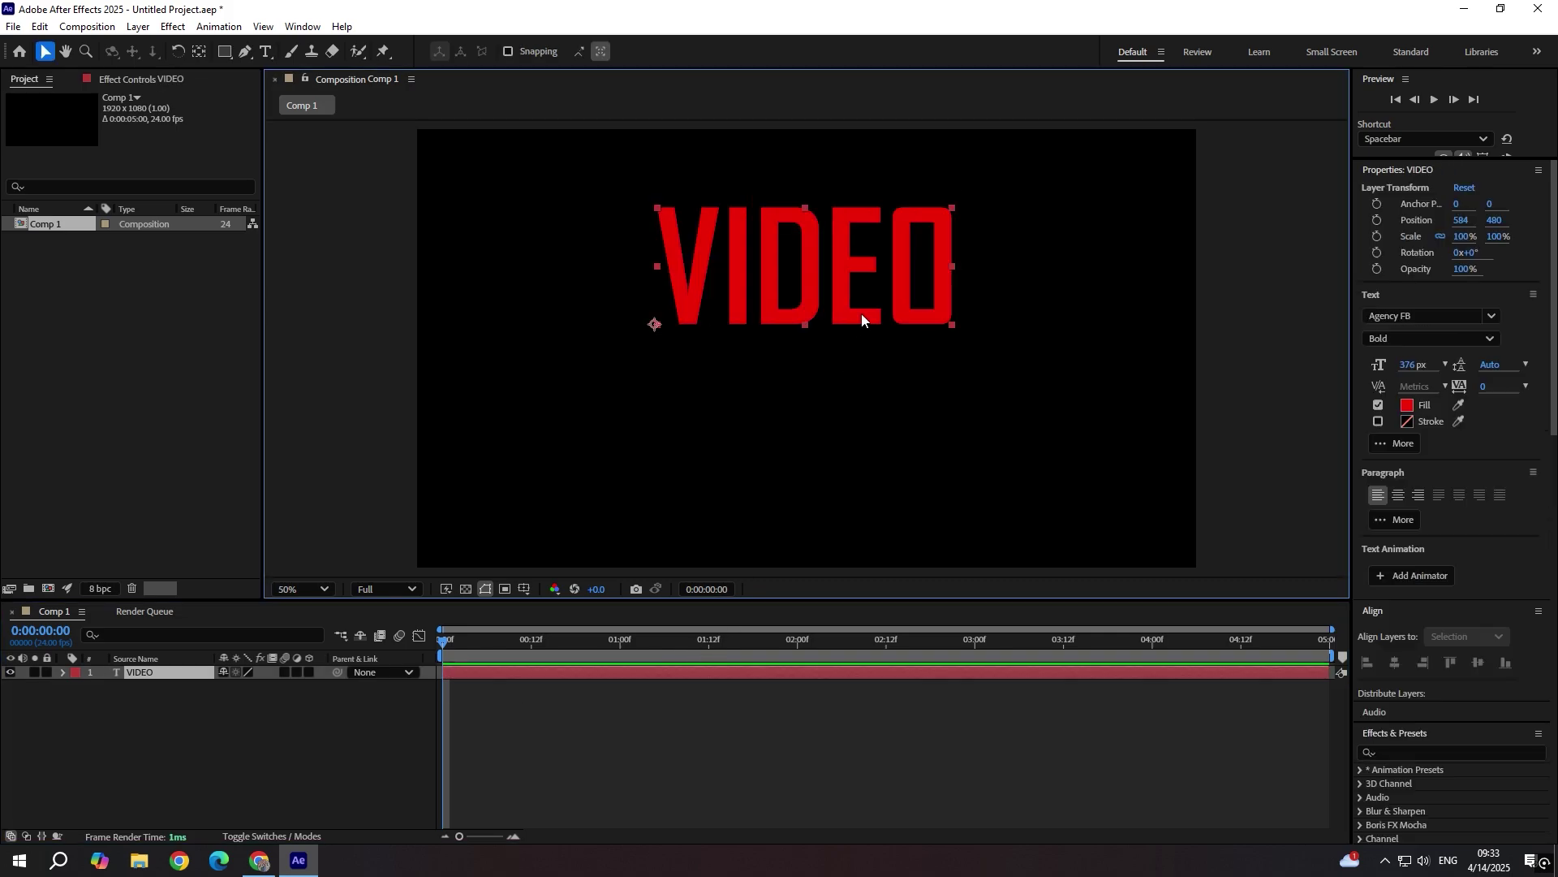
left_click_drag(1414, 366, 1422, 364)
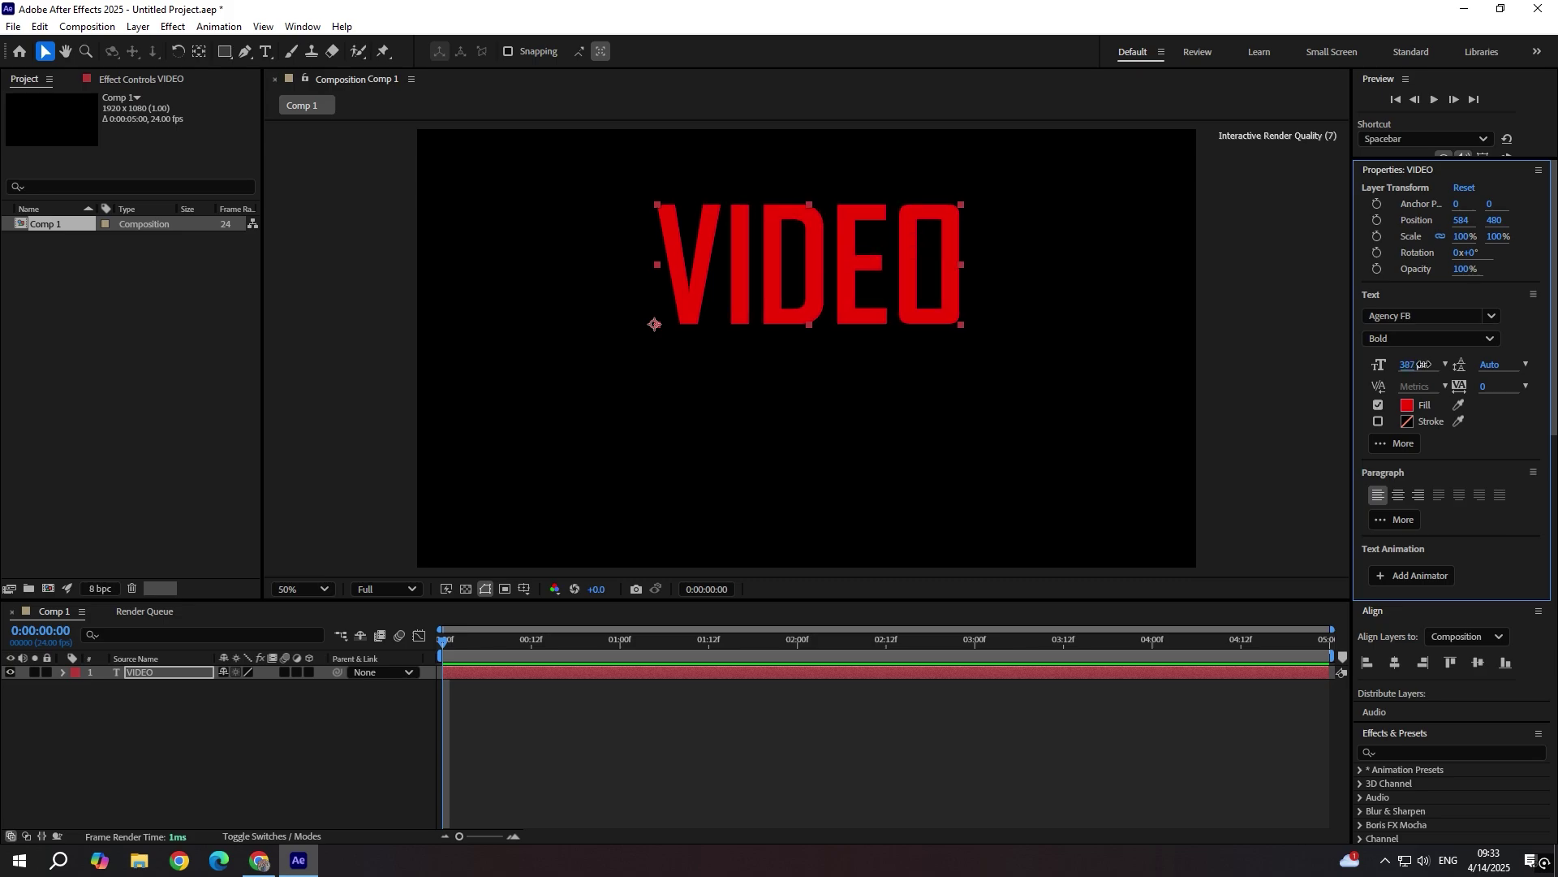
left_click(1397, 664)
left_click(1477, 664)
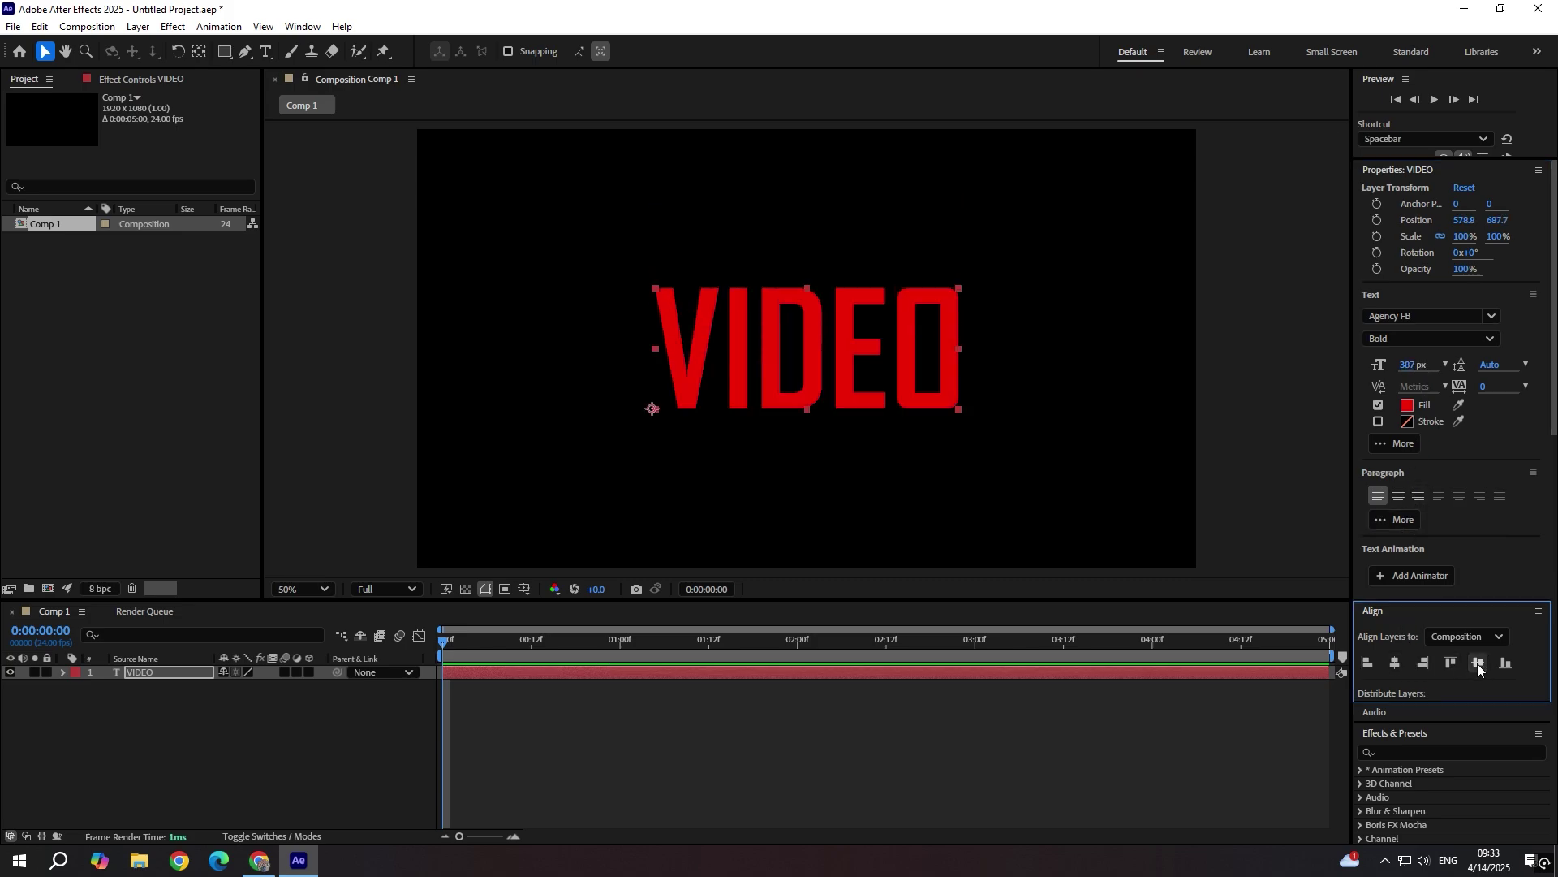
left_click(815, 802)
left_click(309, 672)
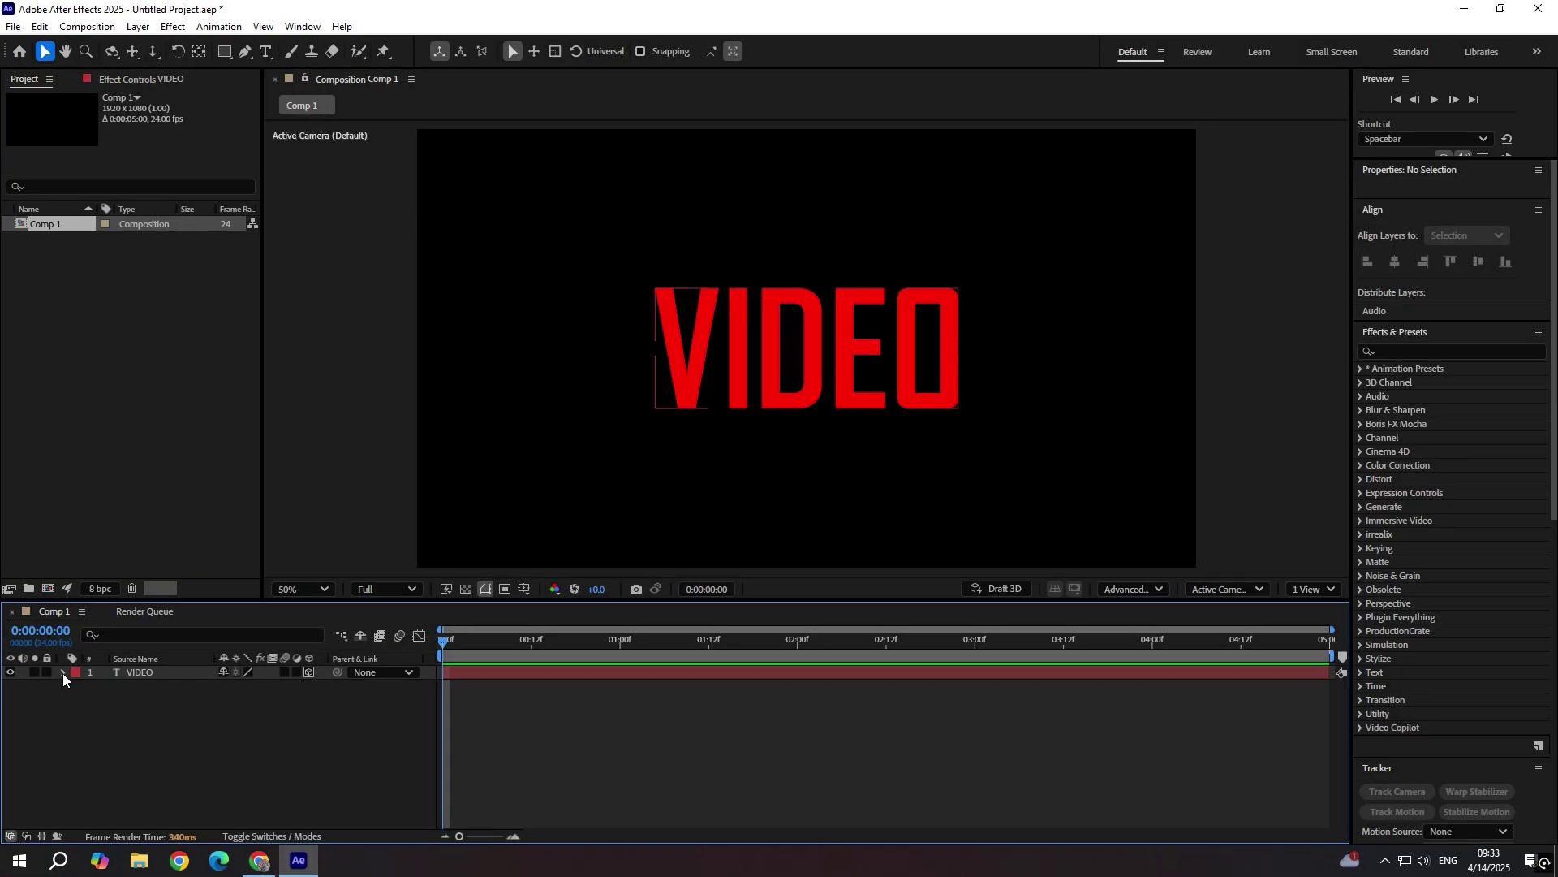
- In the VIDEO layer's Geometry Options, set Extrusion Depth 100 and an Angular bevel of depth 4
left_click(62, 673)
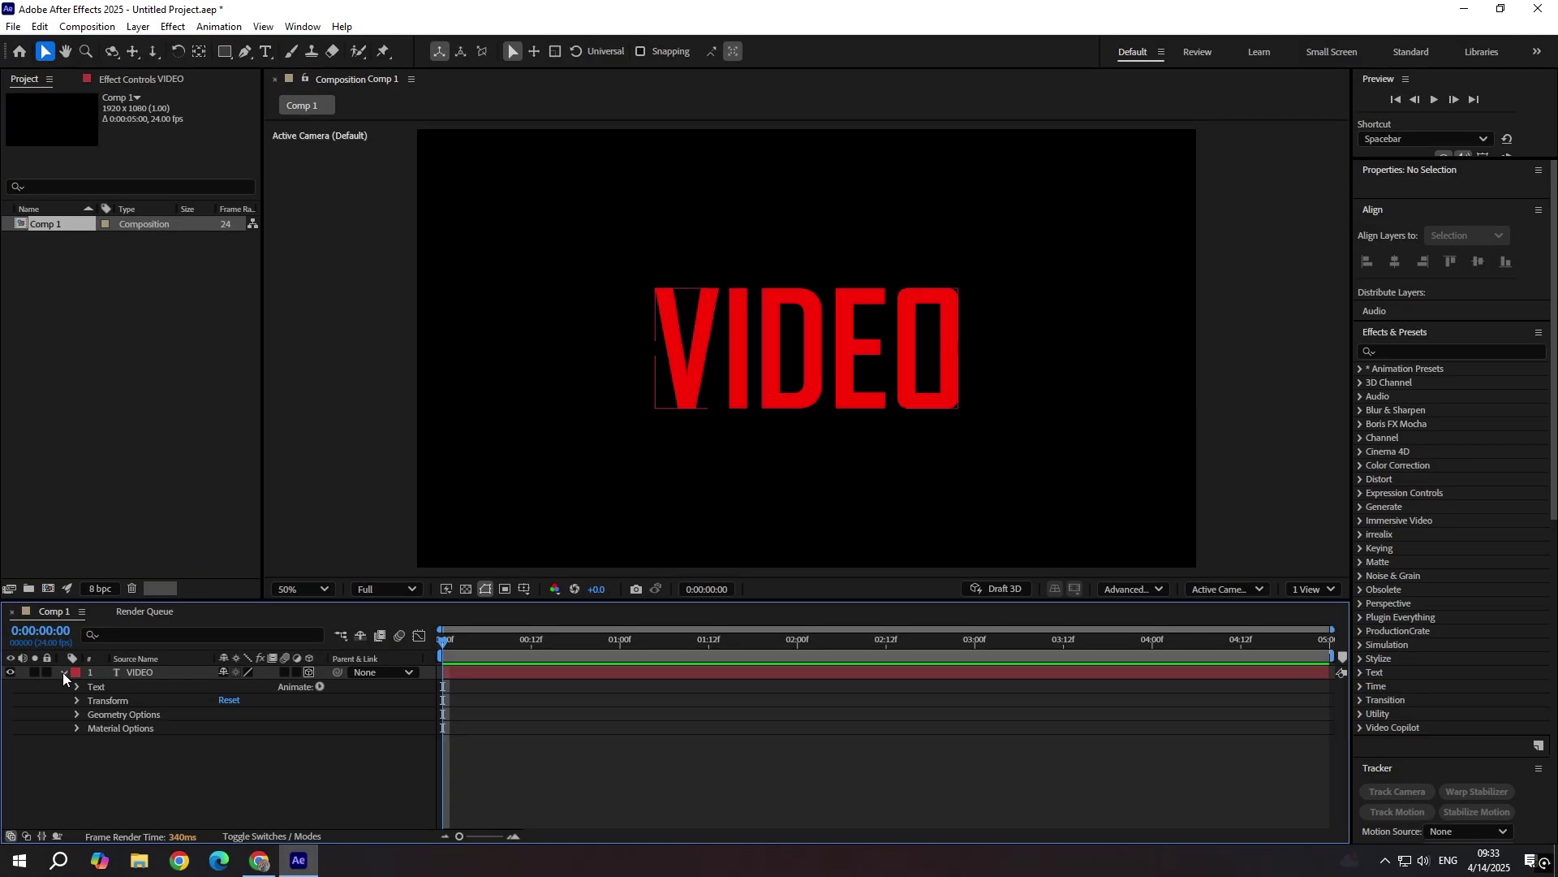
left_click(79, 714)
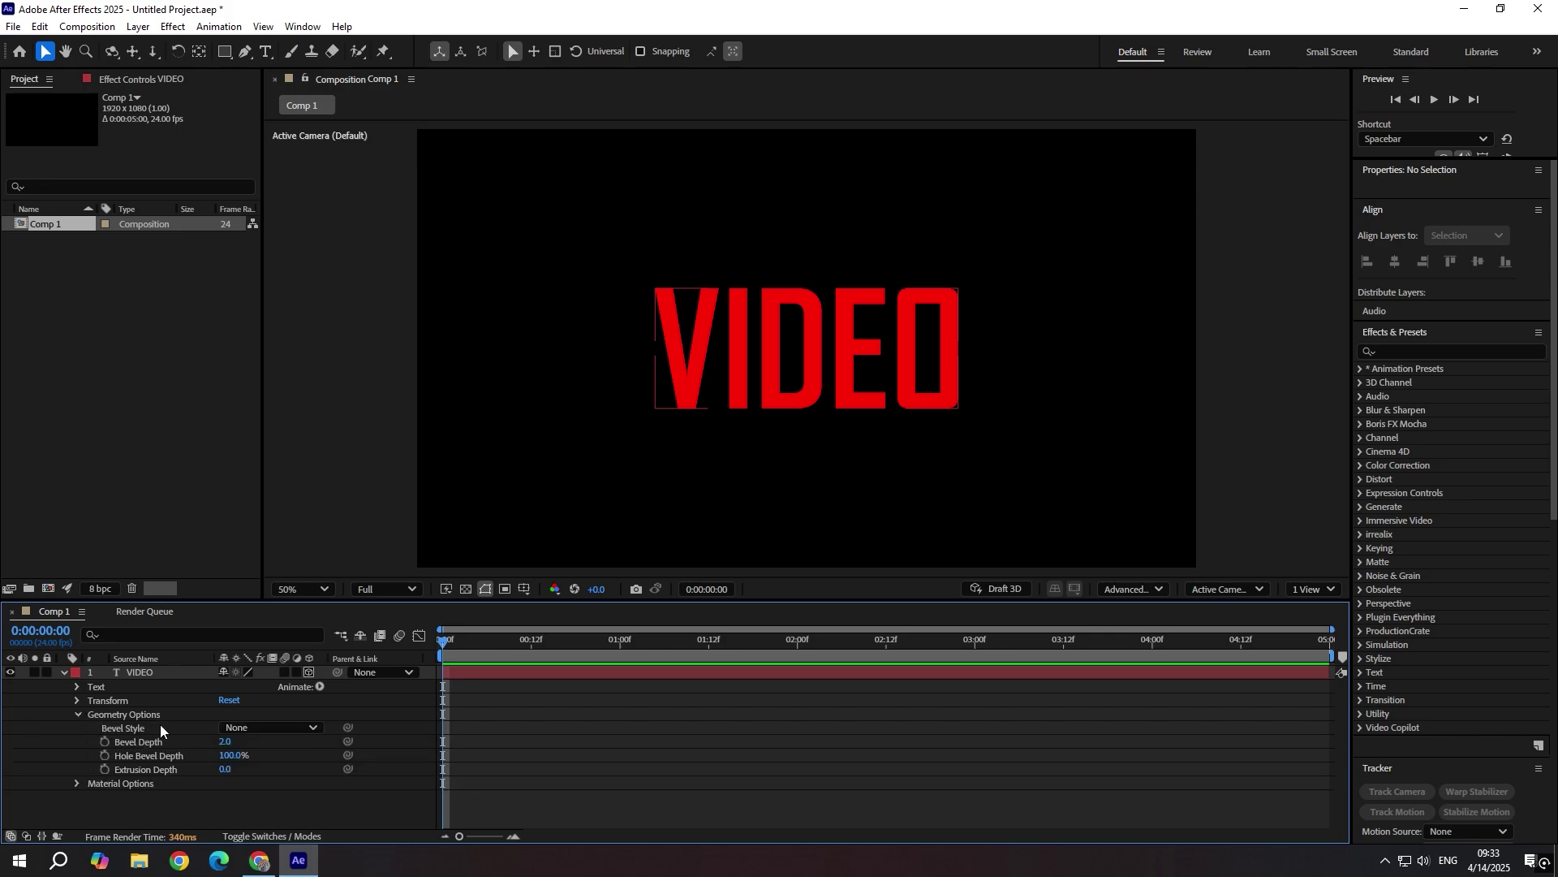
left_click(225, 770)
type("100")
key("Return")
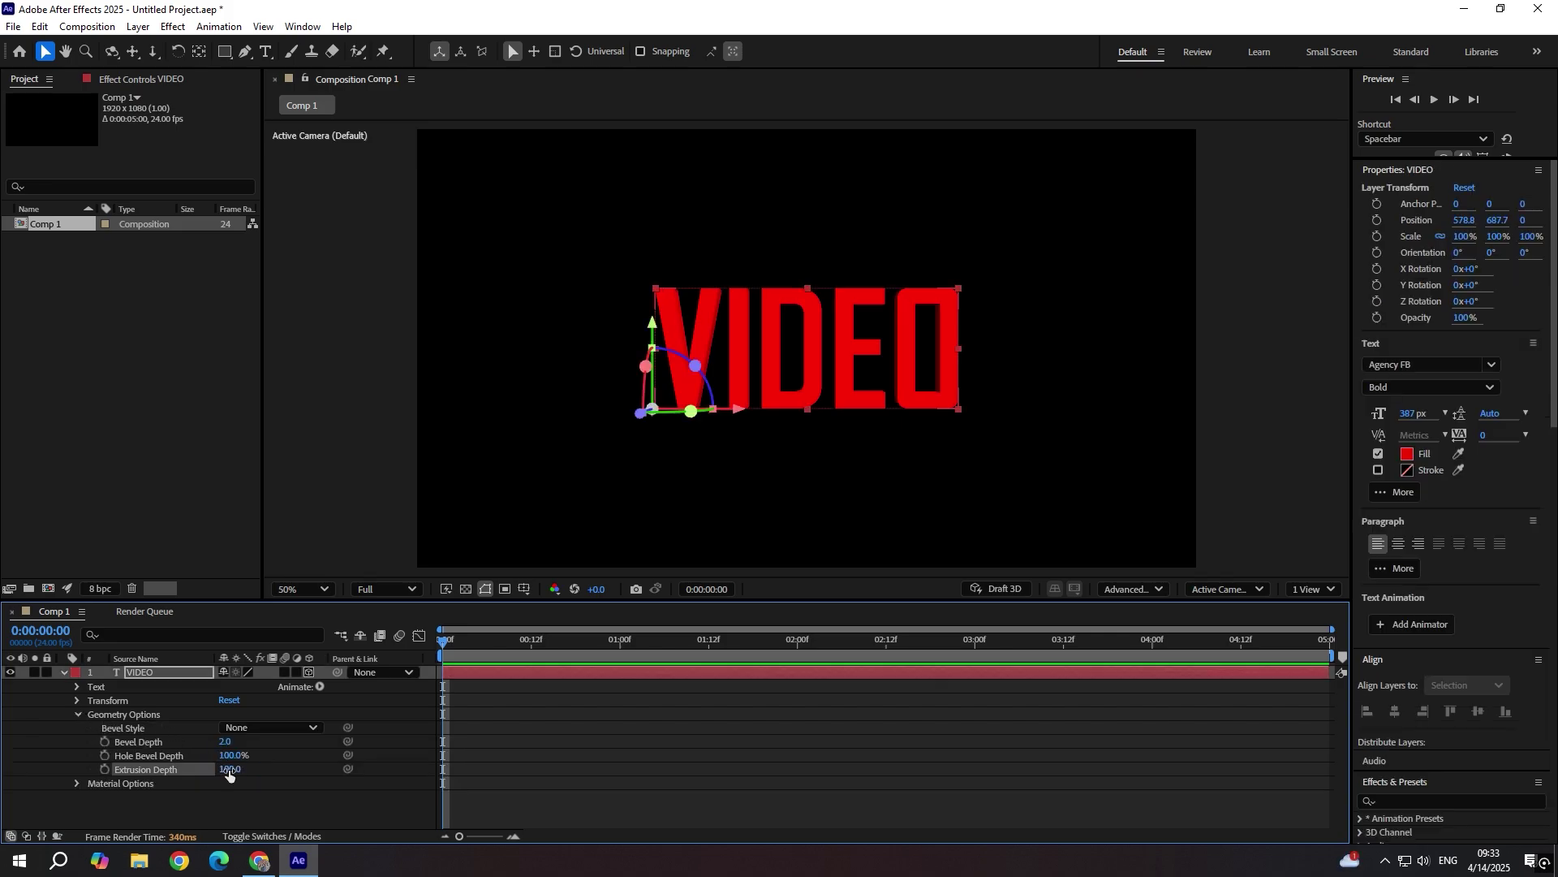
left_click(219, 728)
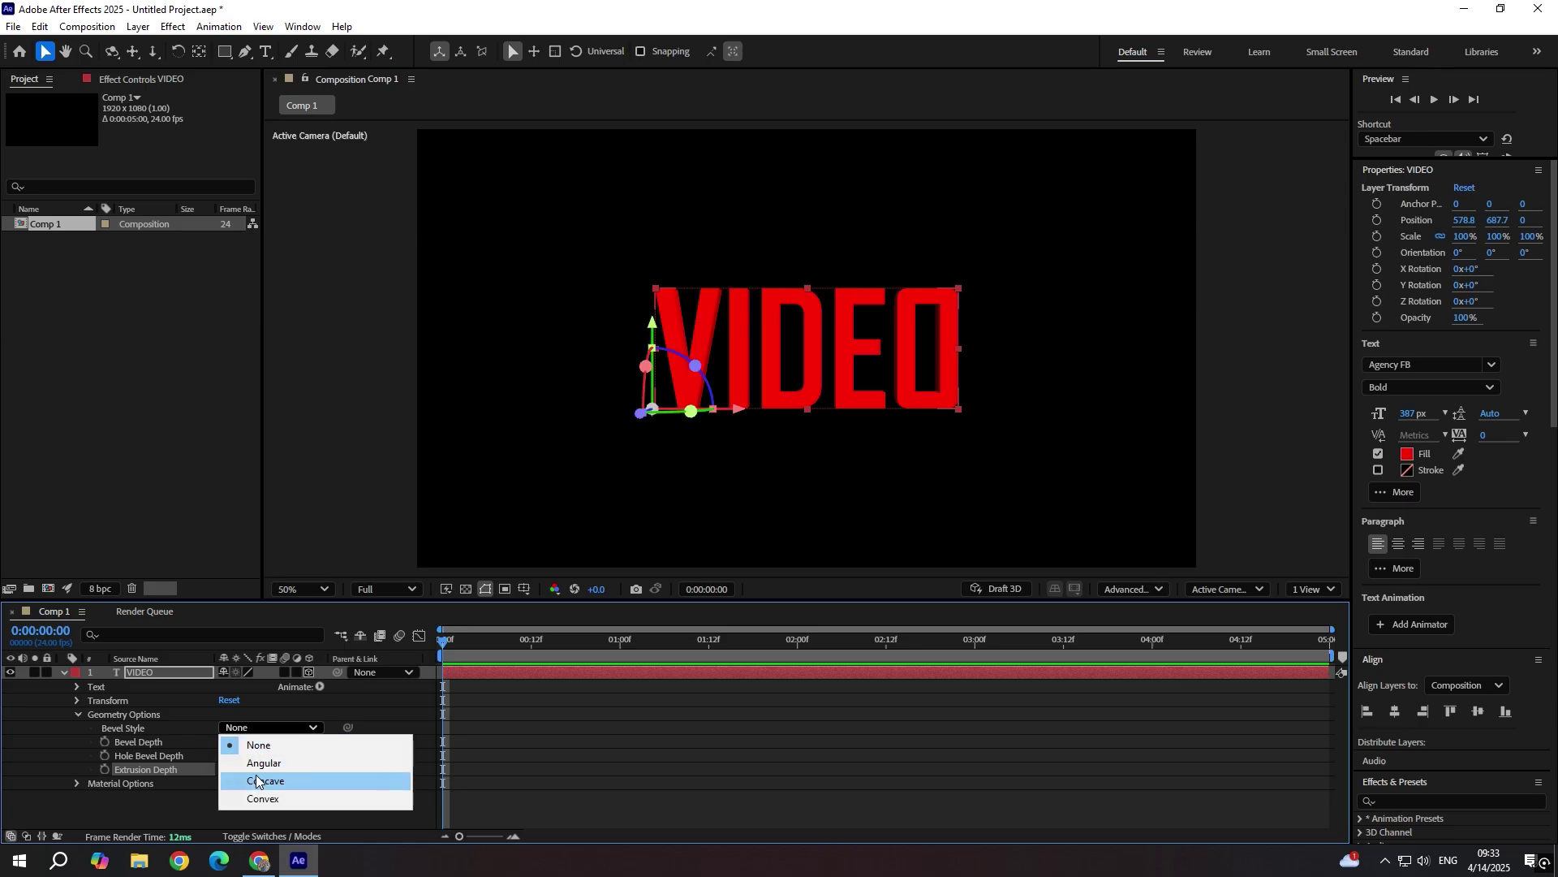
left_click(262, 763)
left_click(228, 742)
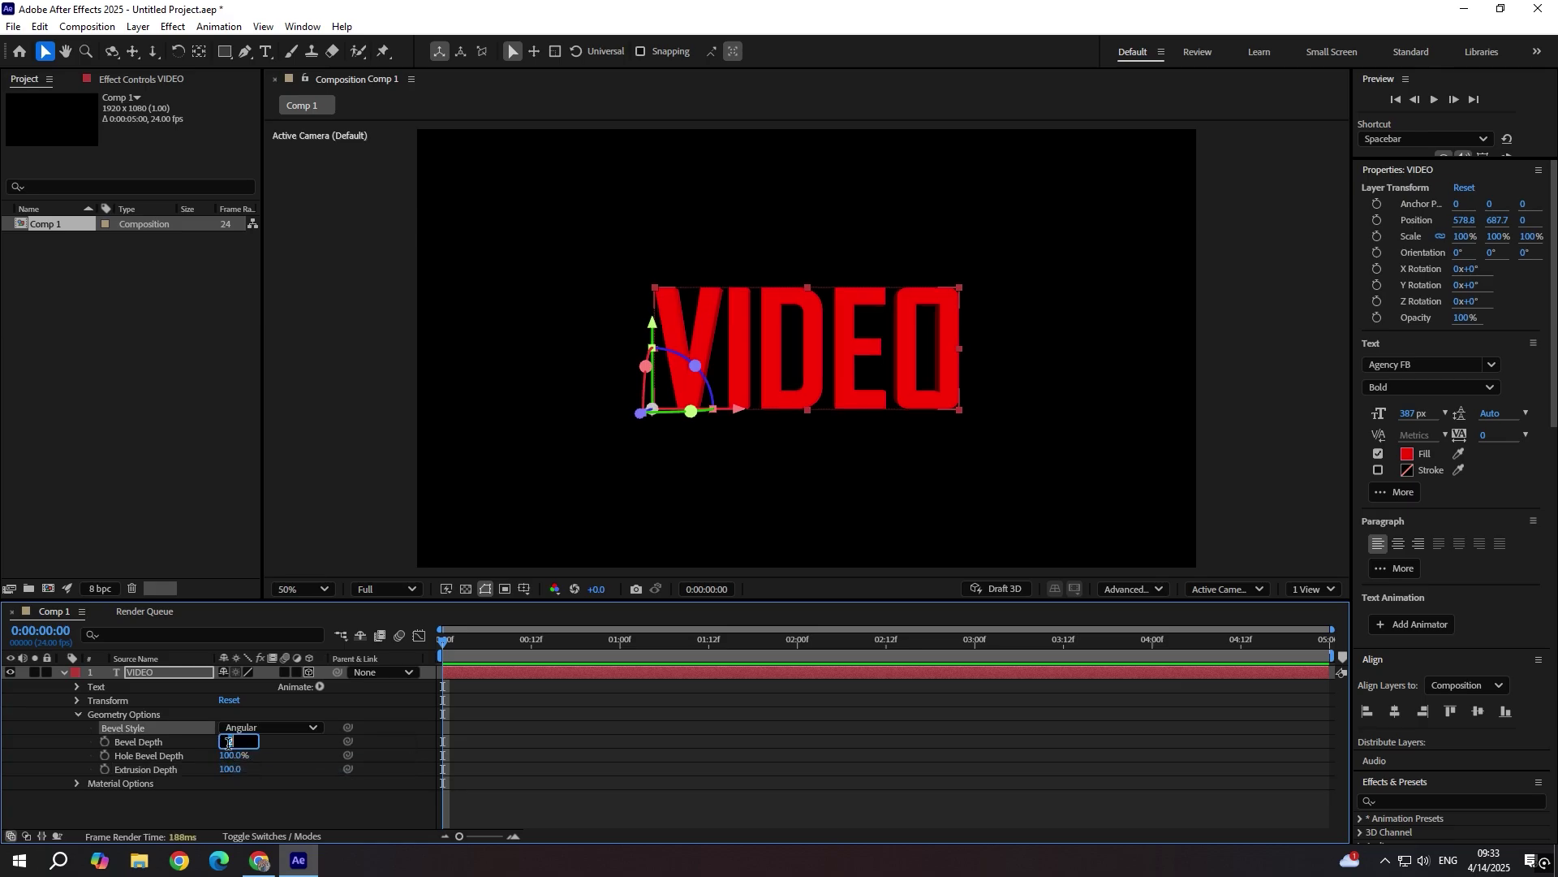
key("Return")
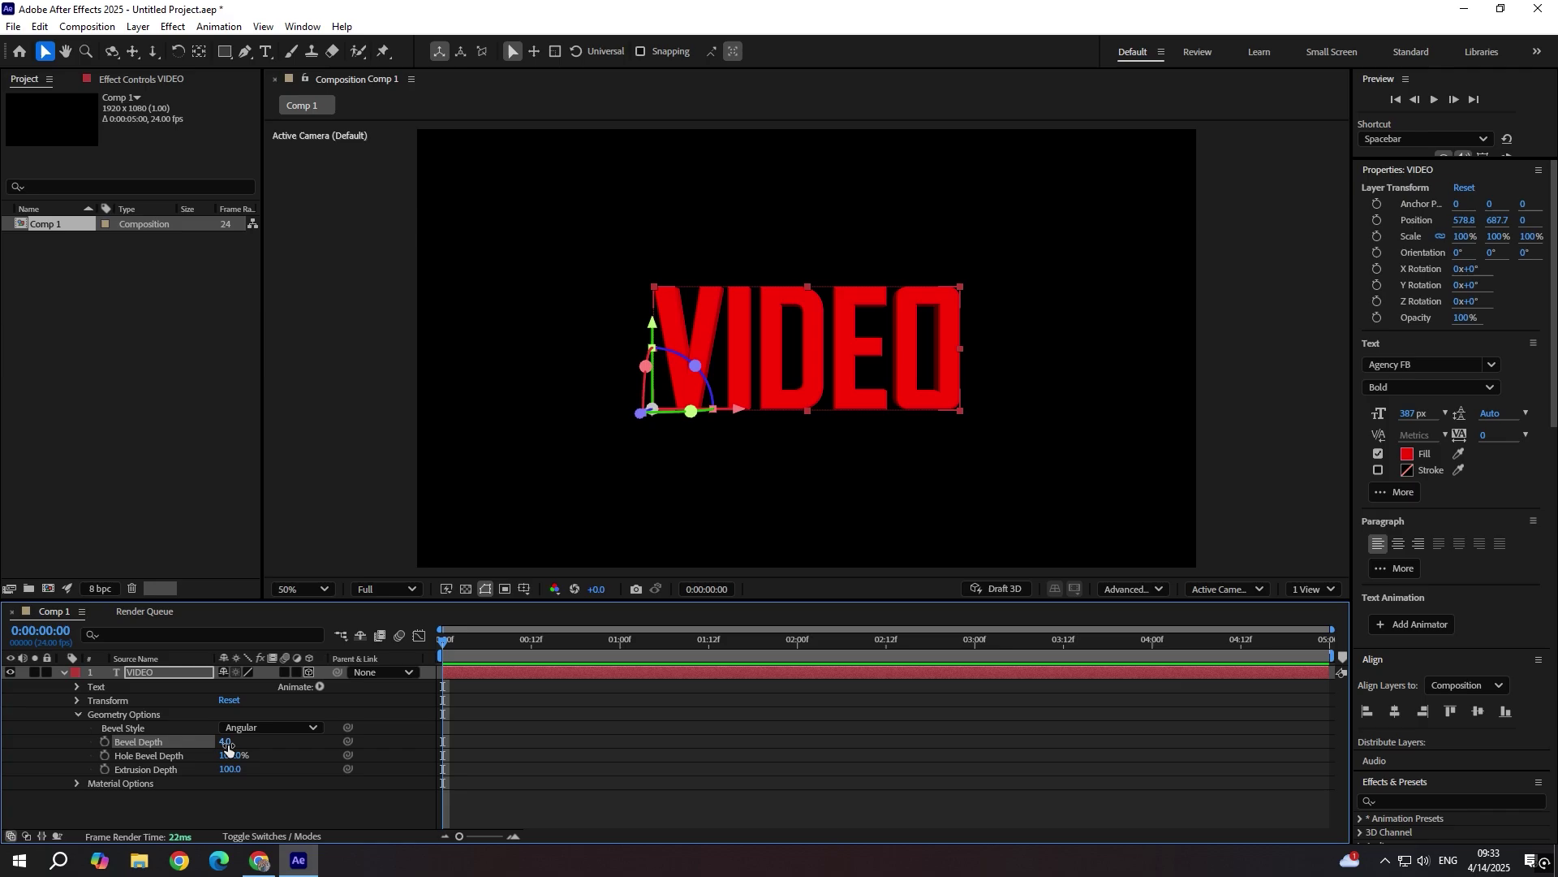
left_click(282, 800)
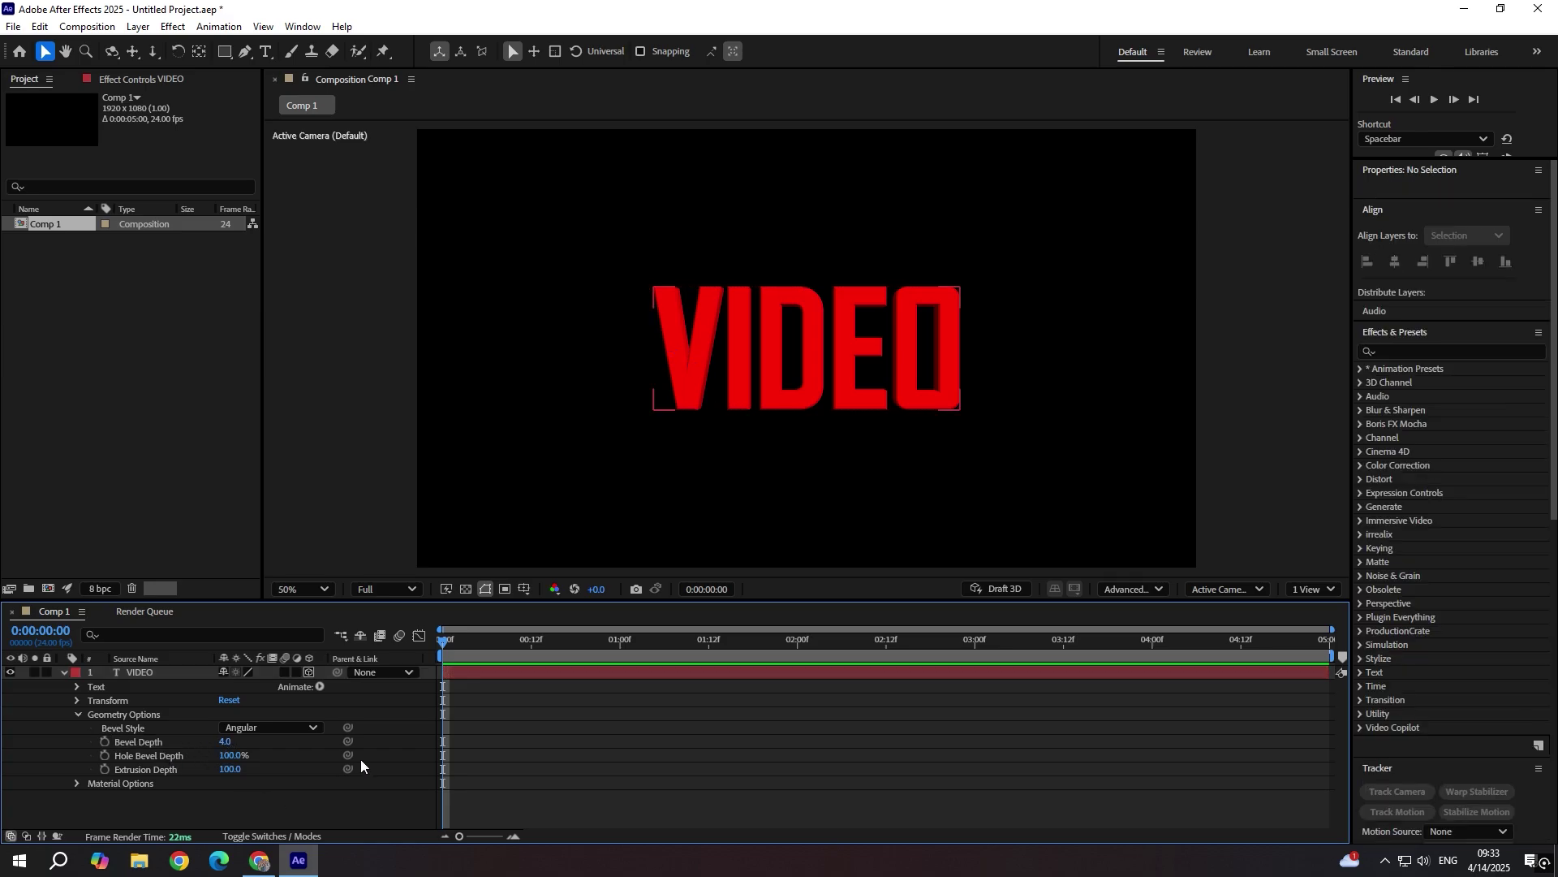
- Add a new camera layer, Camera 1, to the composition
key("u")
right_click(157, 756)
mouse_move(206, 558)
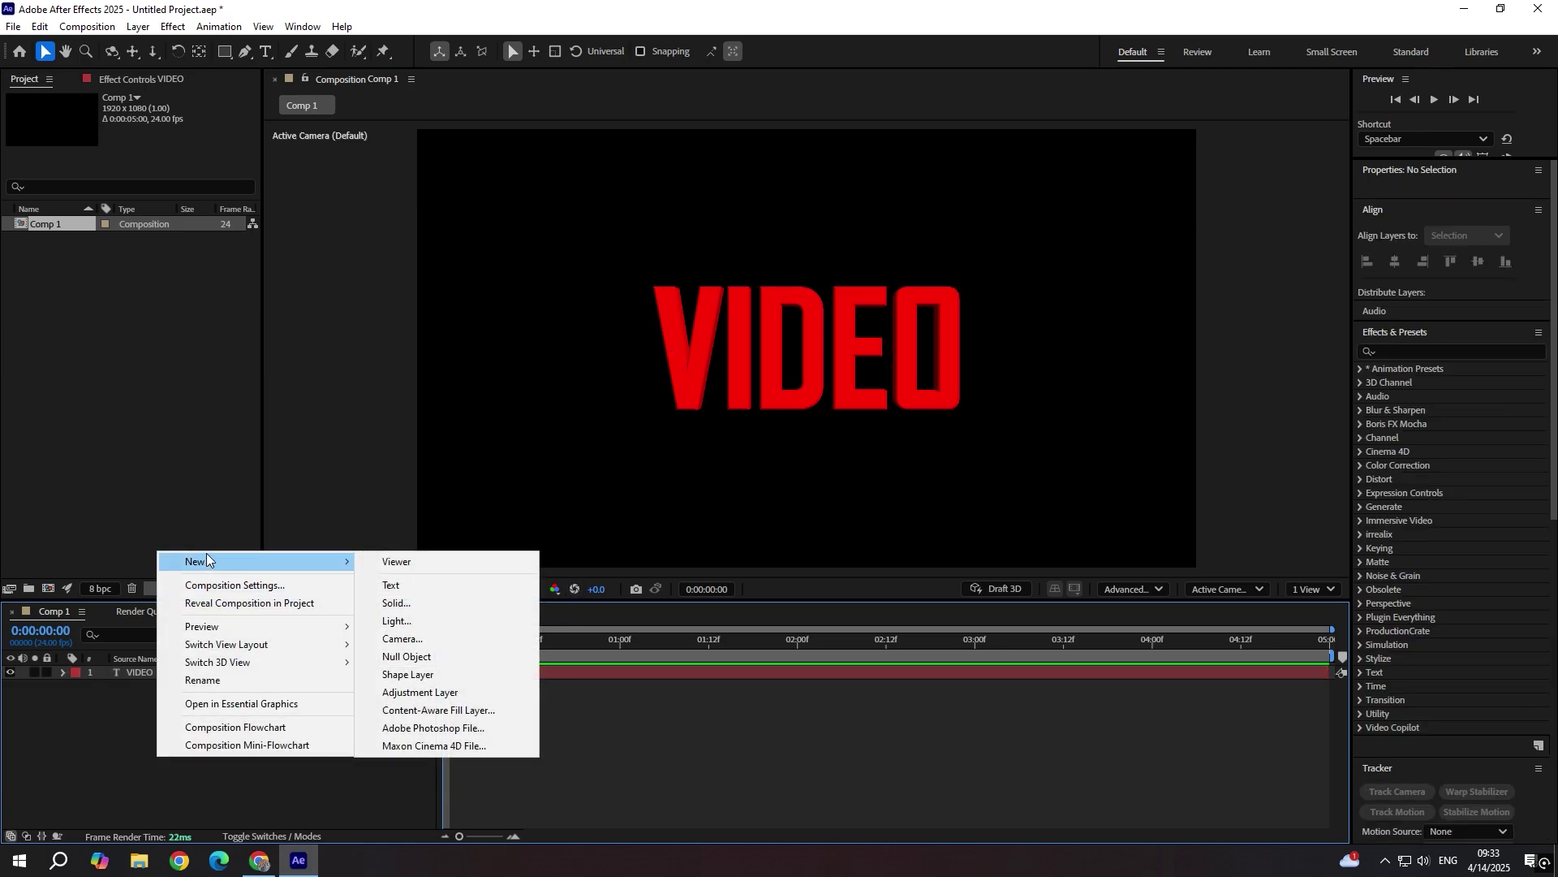
left_click(430, 638)
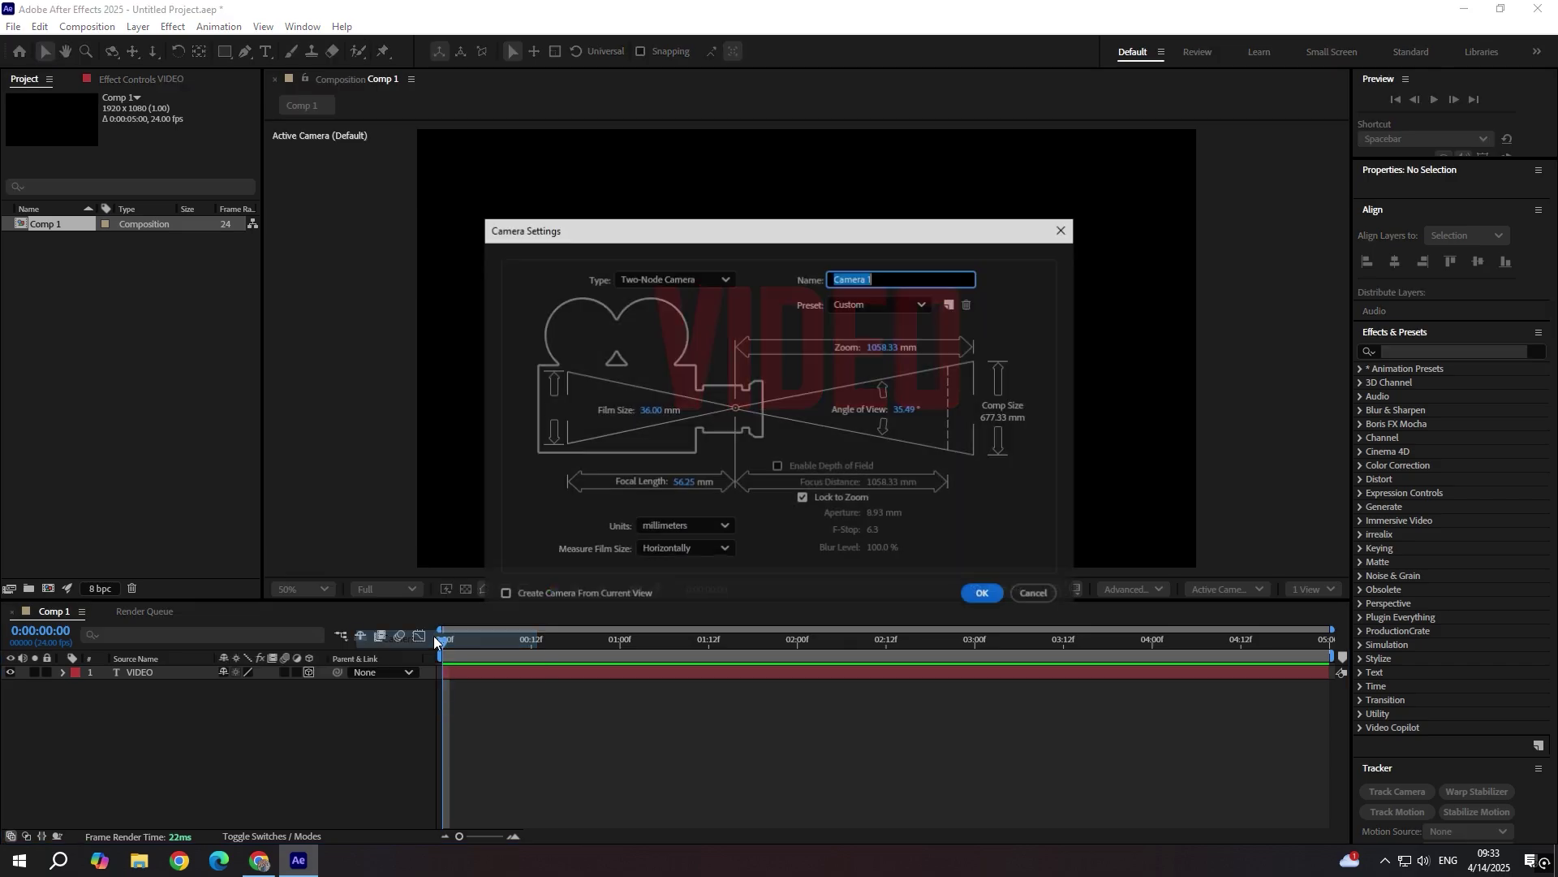
left_click(984, 595)
left_click(445, 781)
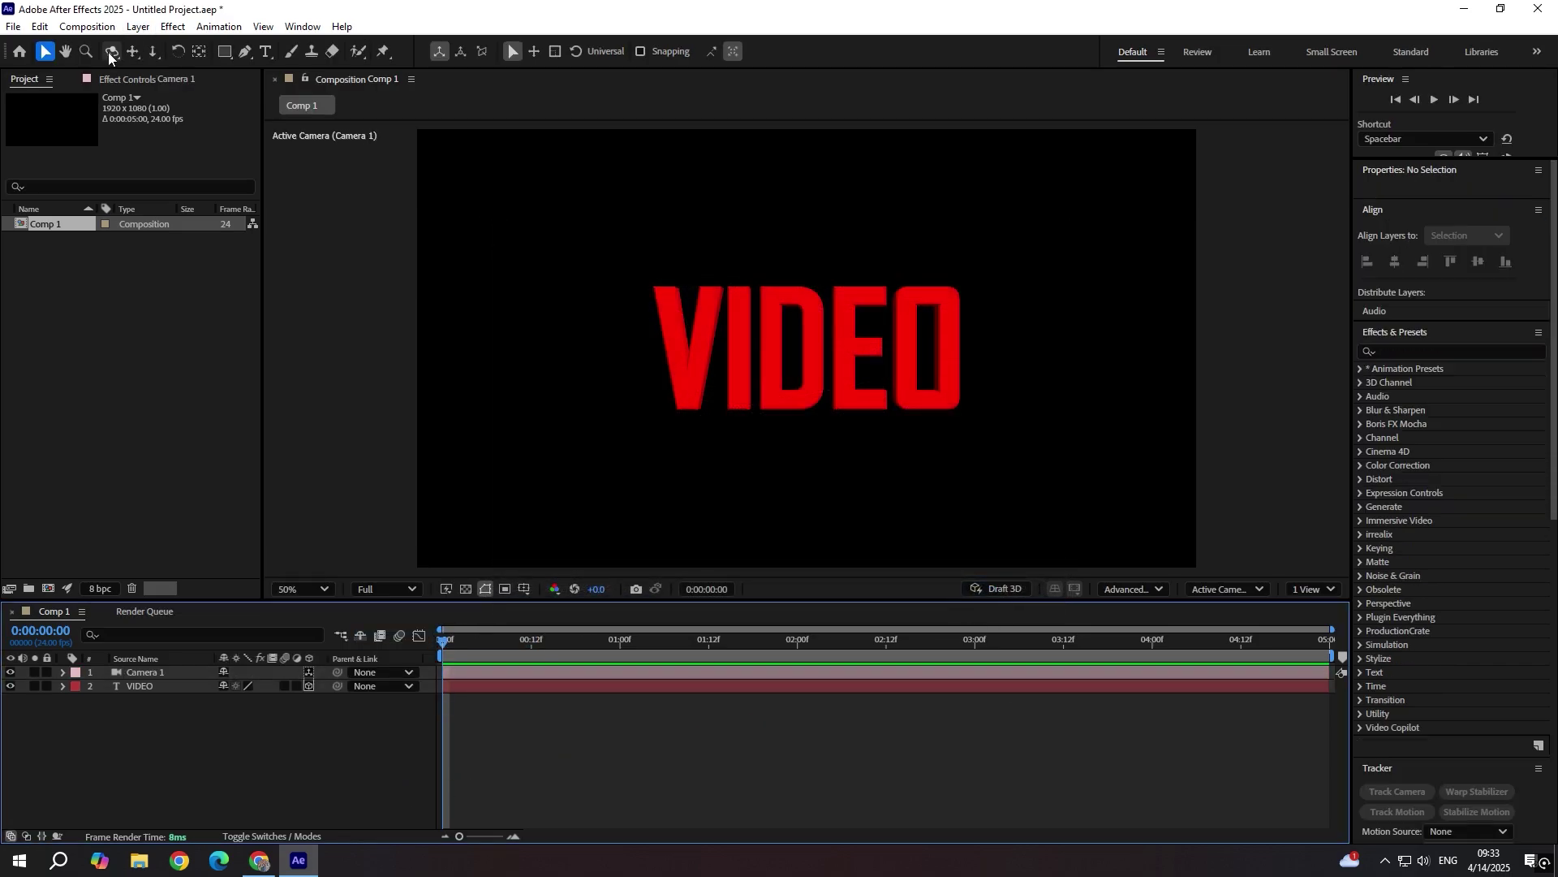
- Orbit the camera so the text's extrusion depth becomes visible
left_click(114, 52)
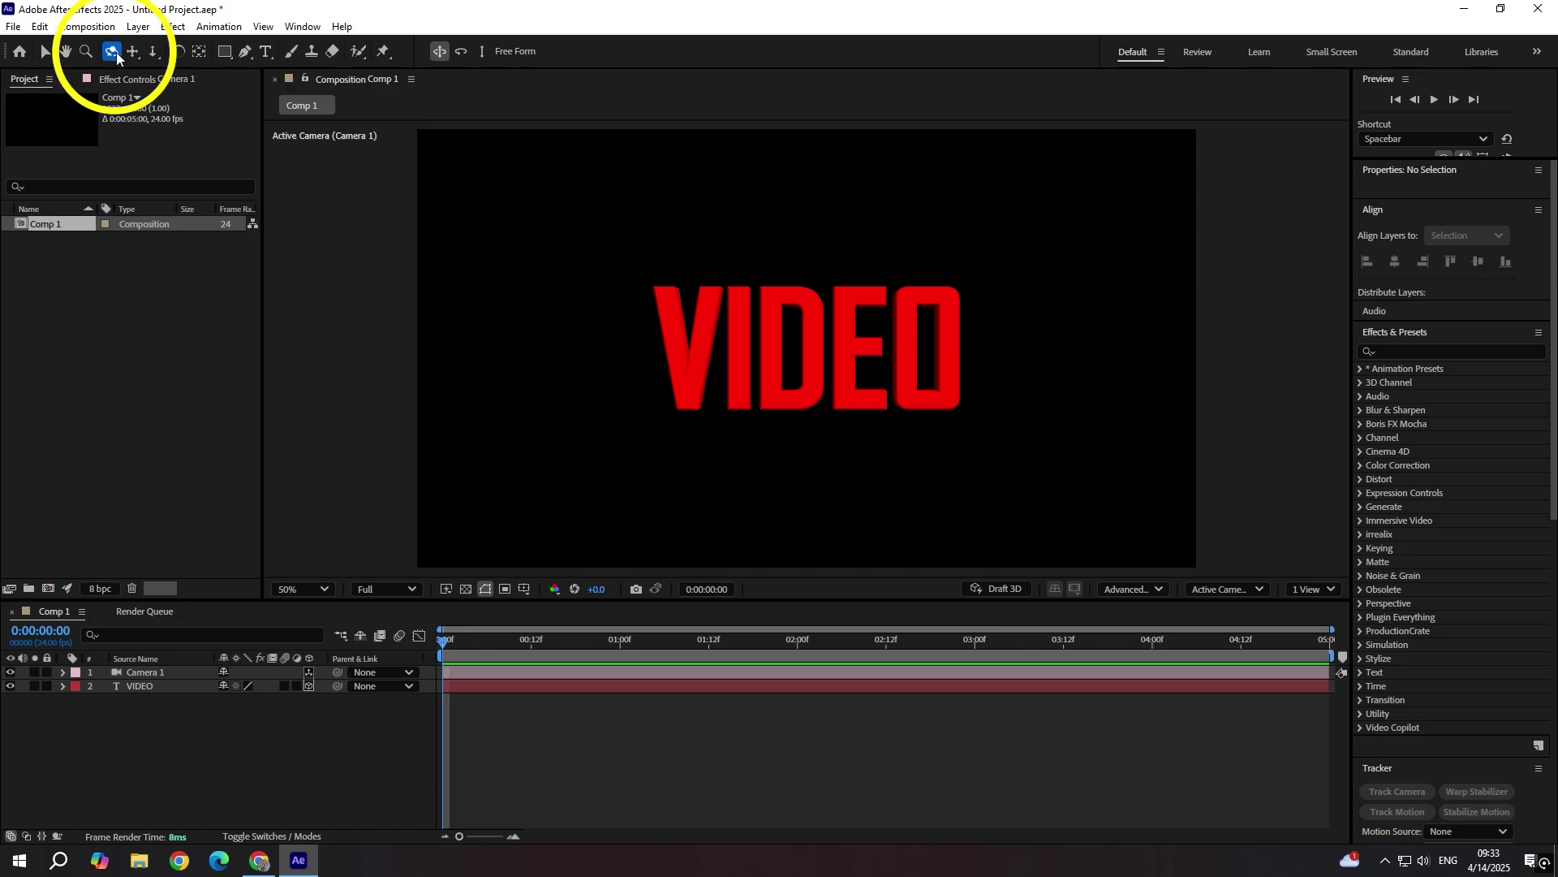
mouse_move(786, 340)
left_mouse_down()
mouse_move(796, 352)
mouse_move(779, 365)
mouse_move(797, 361)
left_mouse_up()
key("F2")
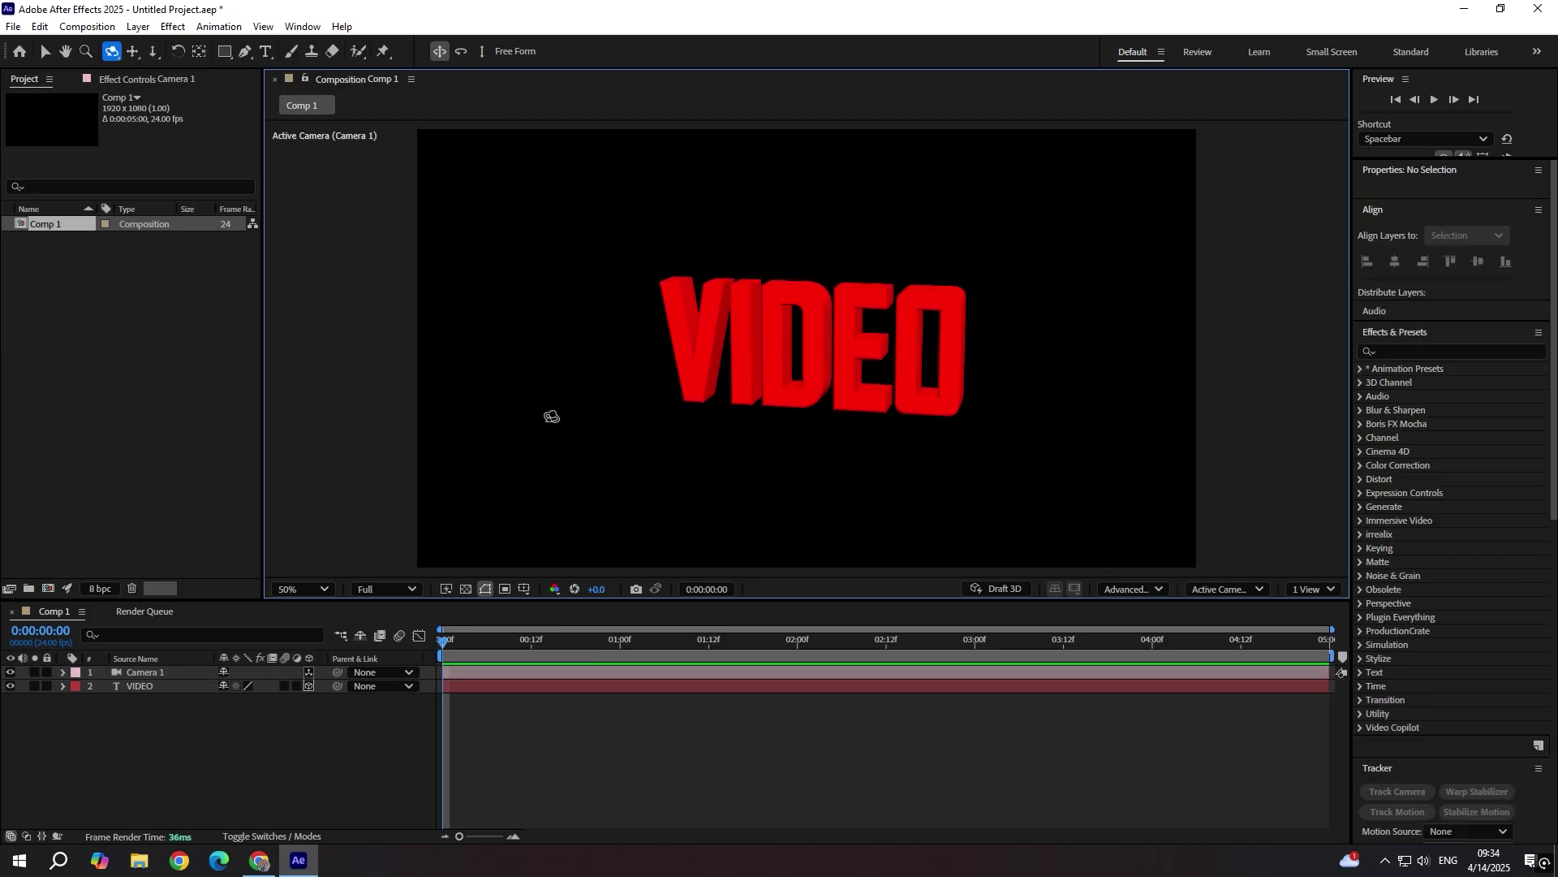
key("v")
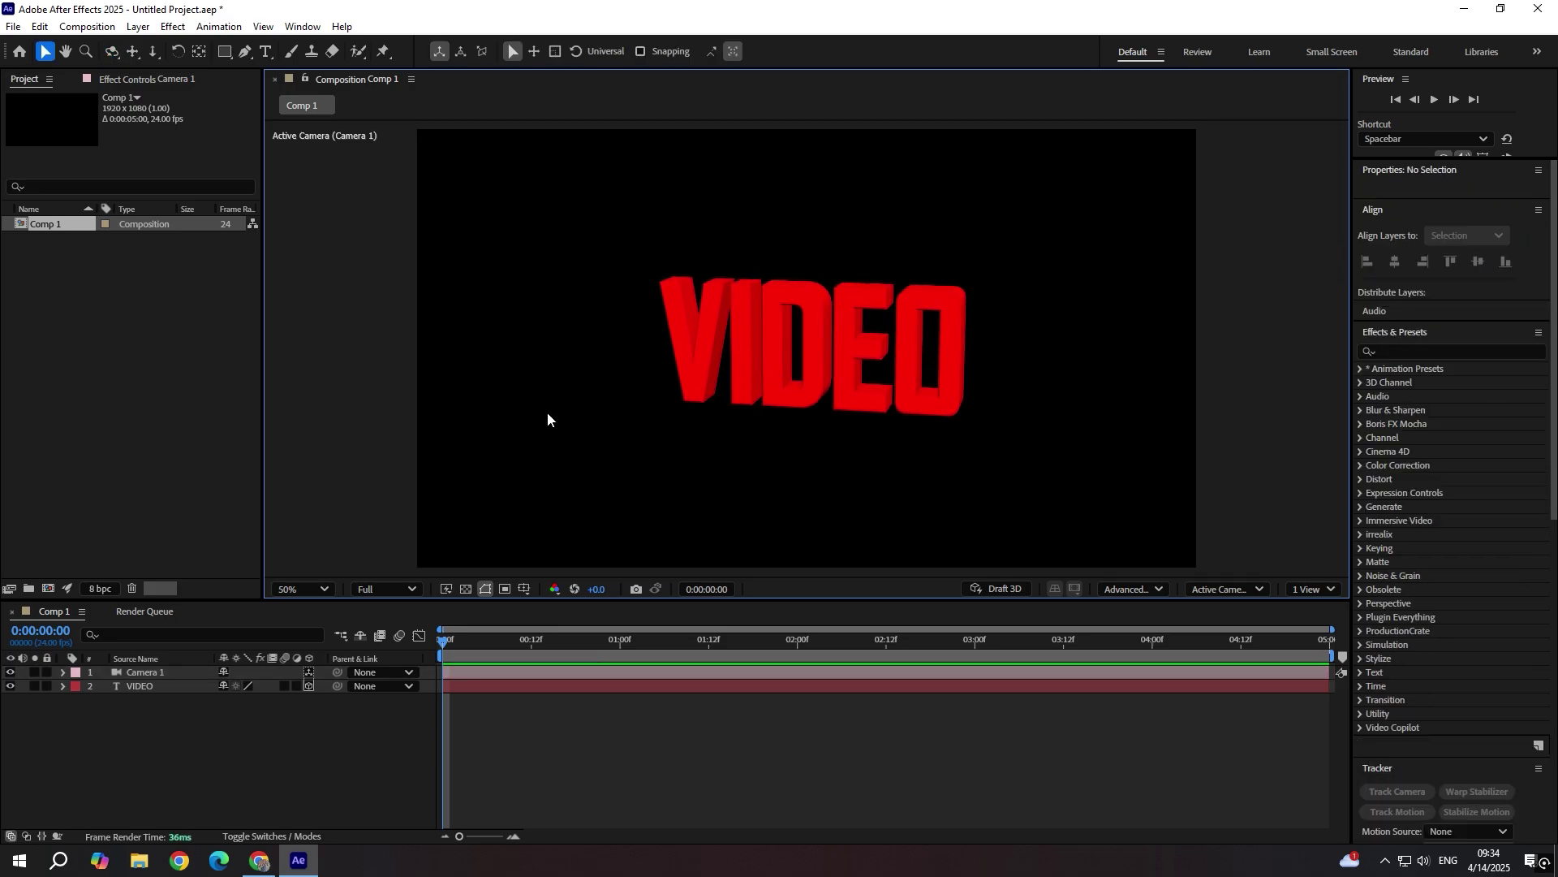
- Add a new light, keeping its type as Spot
right_click(255, 718)
mouse_move(314, 529)
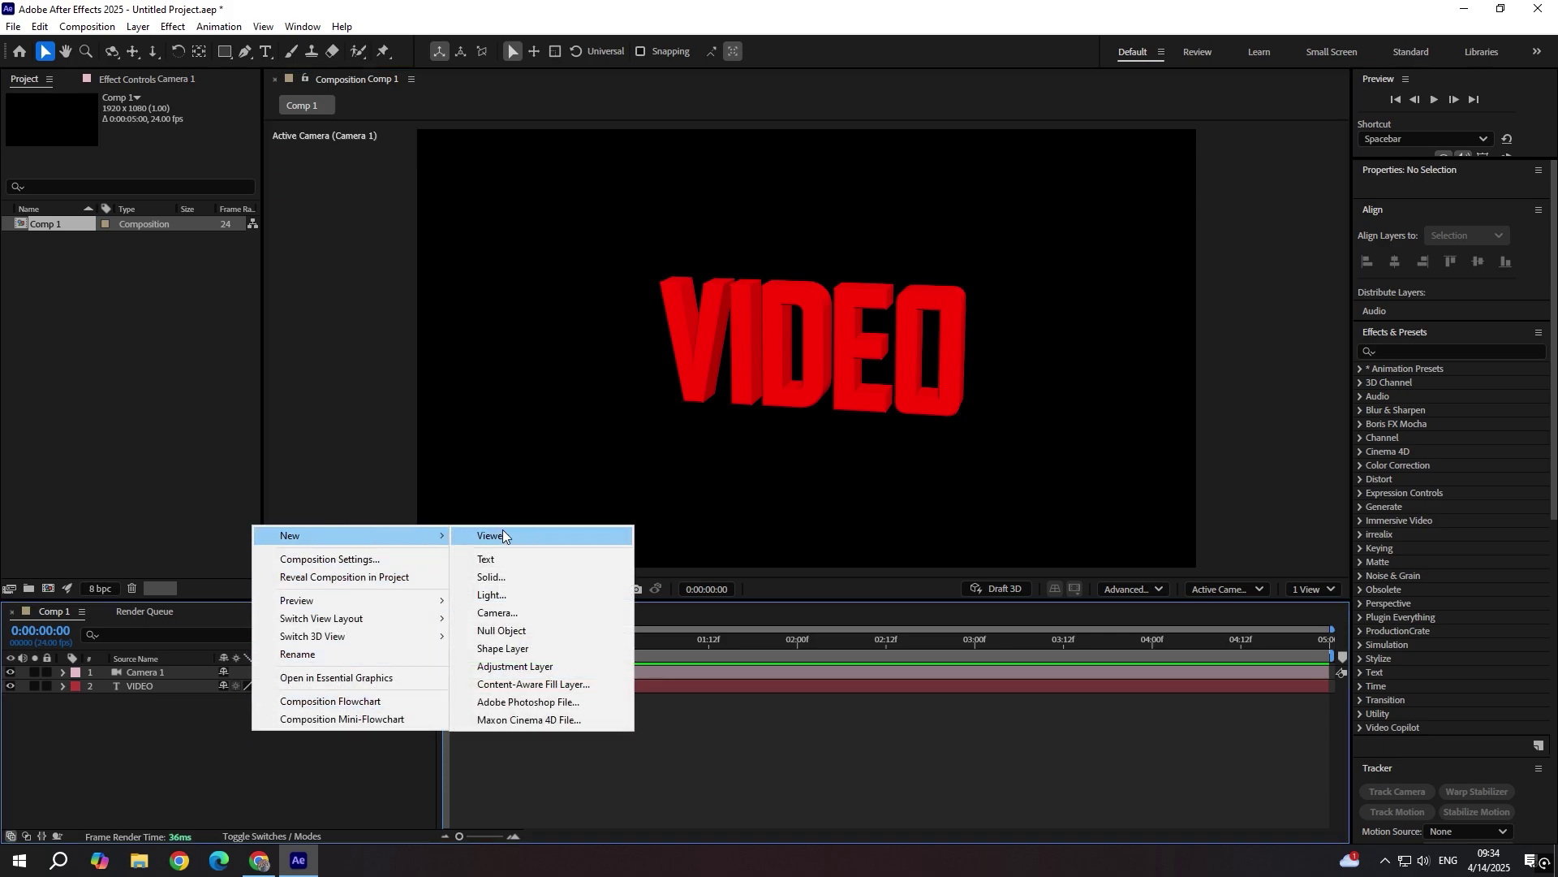
left_click(517, 588)
left_click(779, 259)
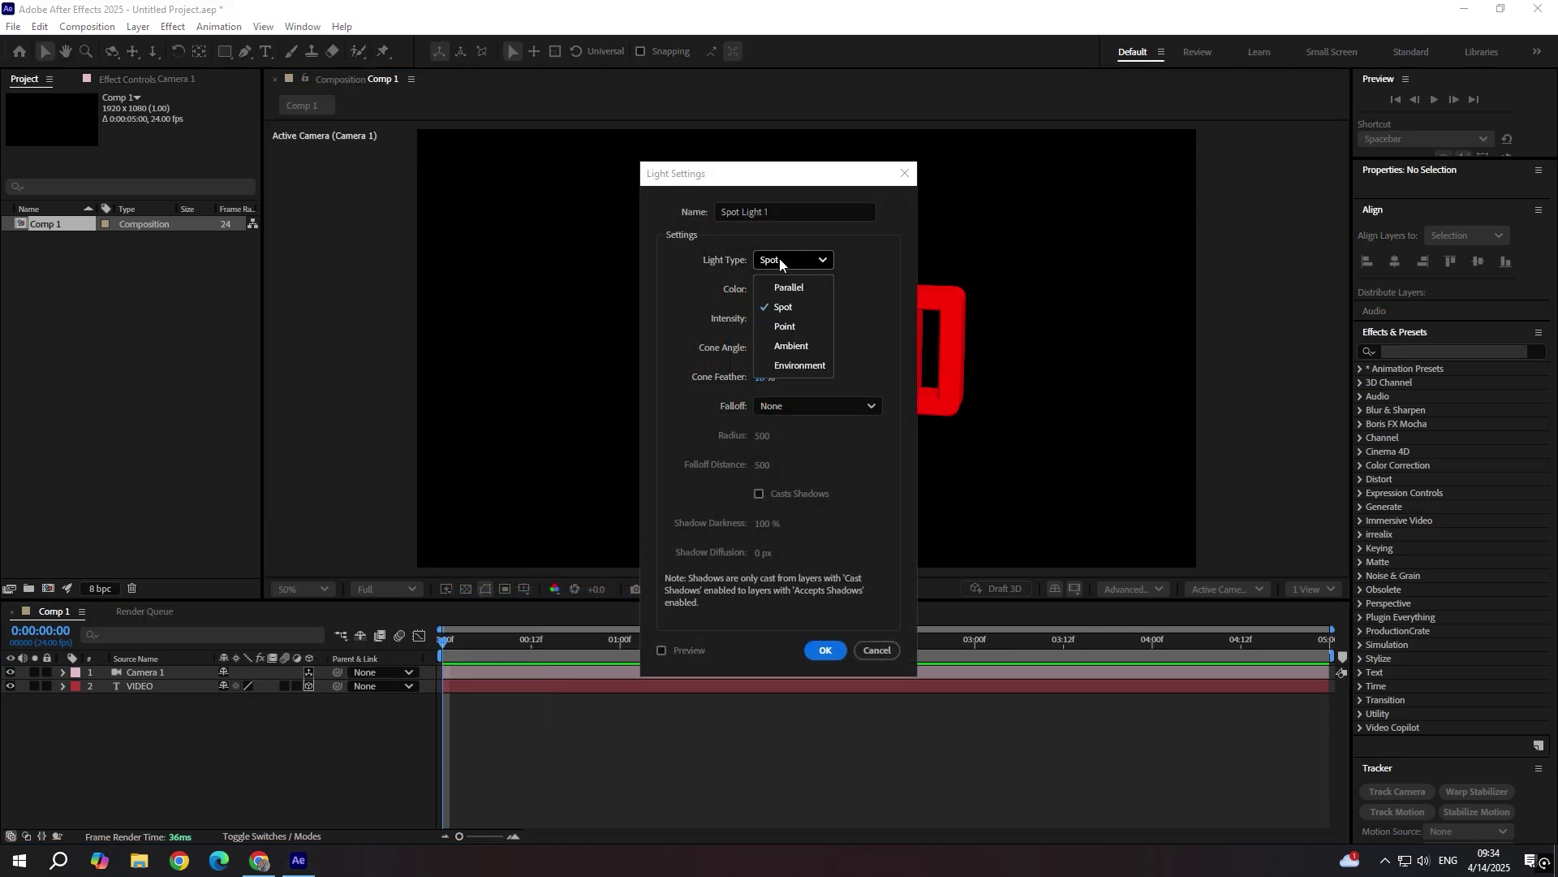
left_click(777, 295)
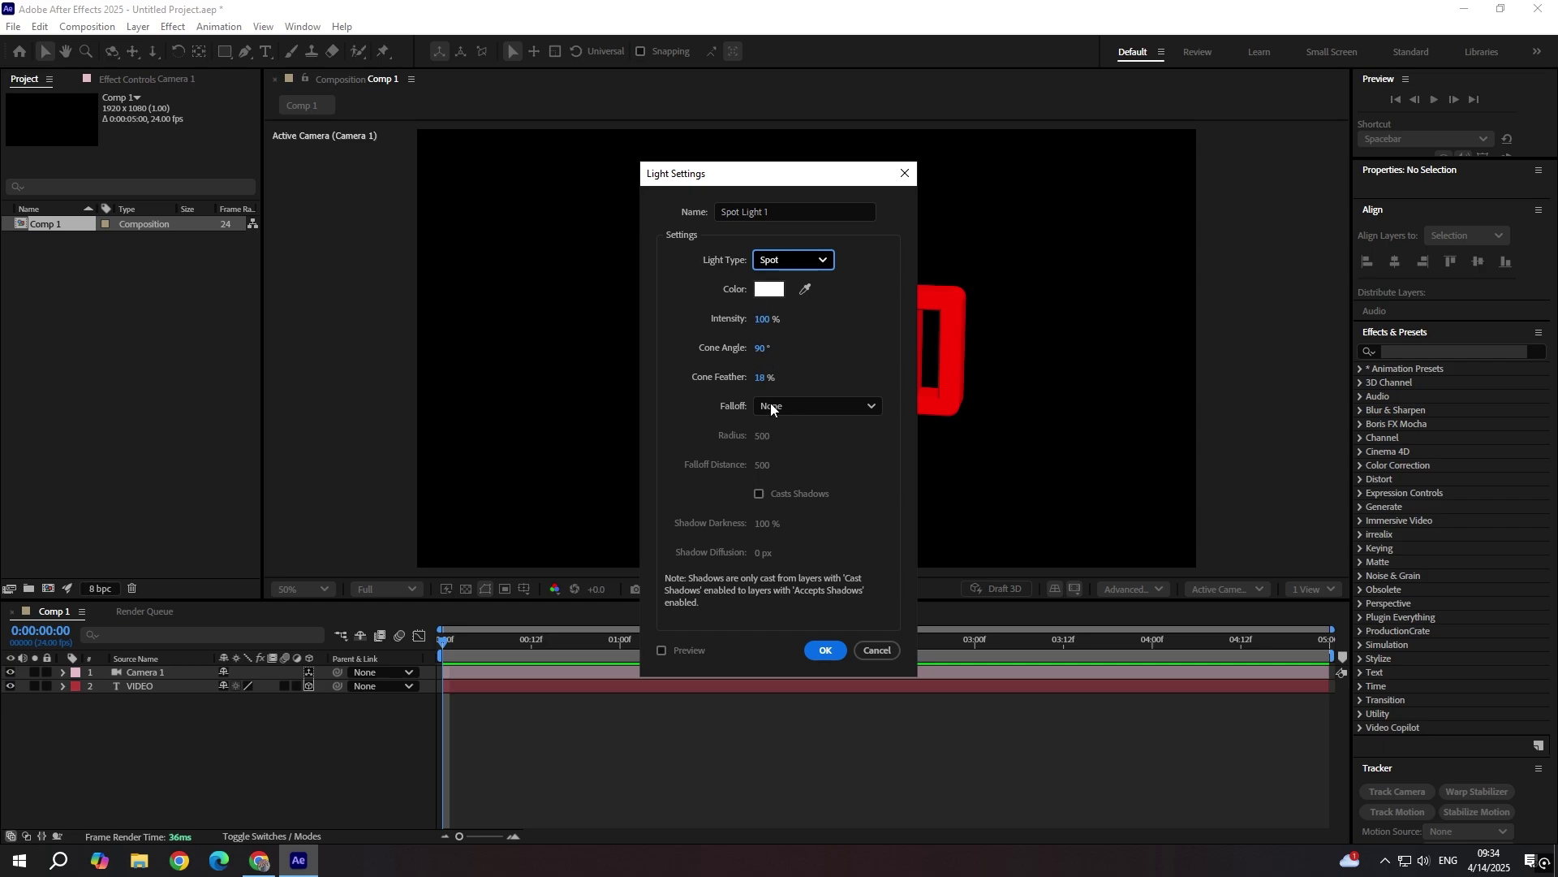
- Create Spot Light 1, move it right of the text, and rotate it to aim across the letters
left_click(836, 652)
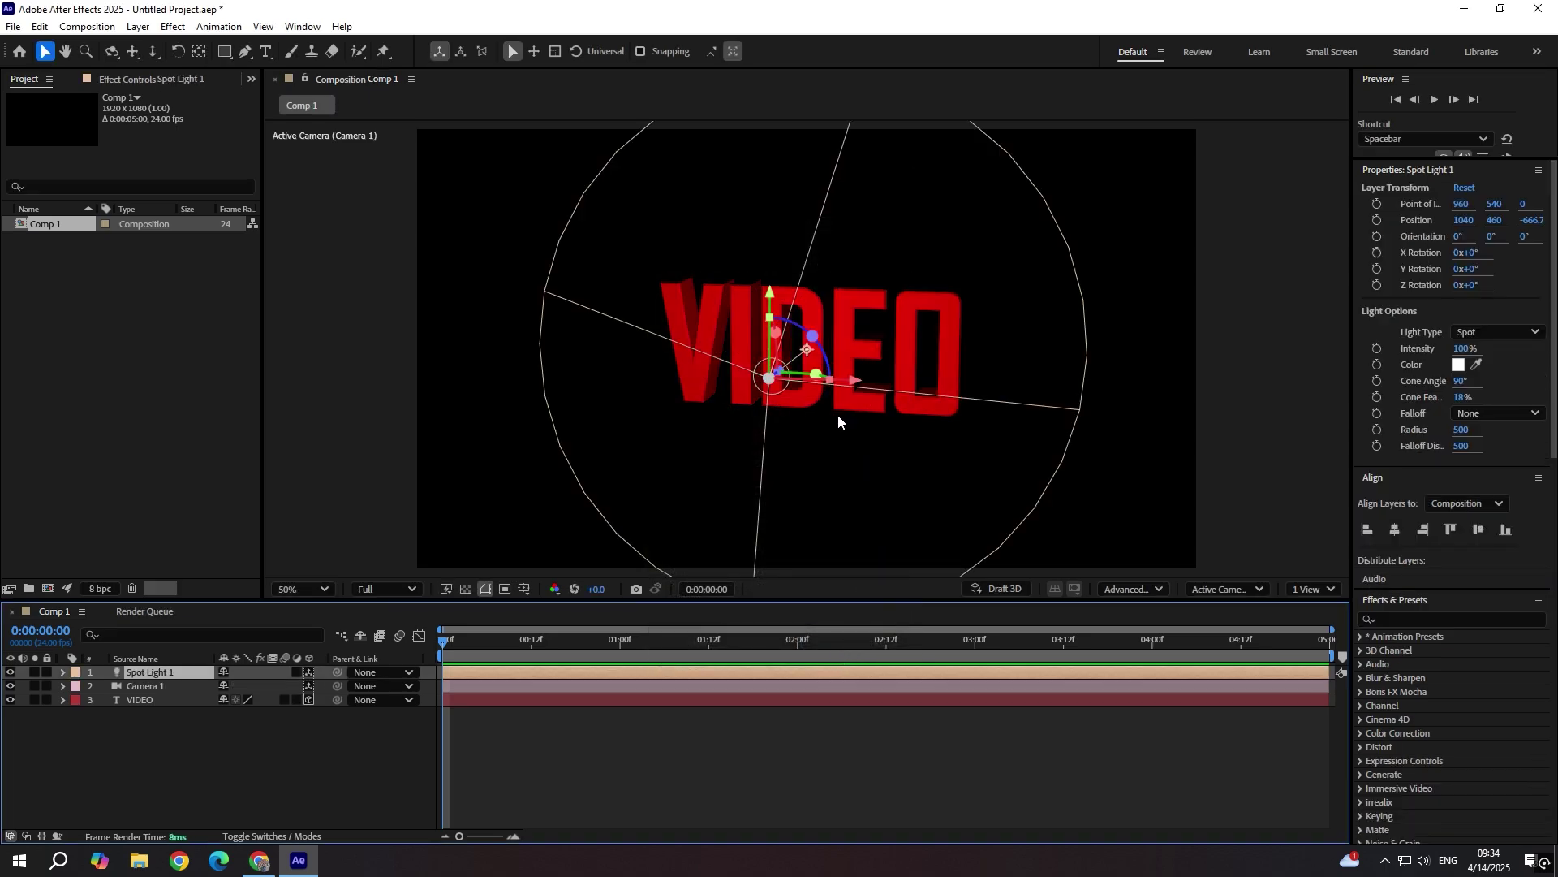
left_click_drag(791, 380, 1122, 383)
left_click_drag(1024, 335, 1024, 354)
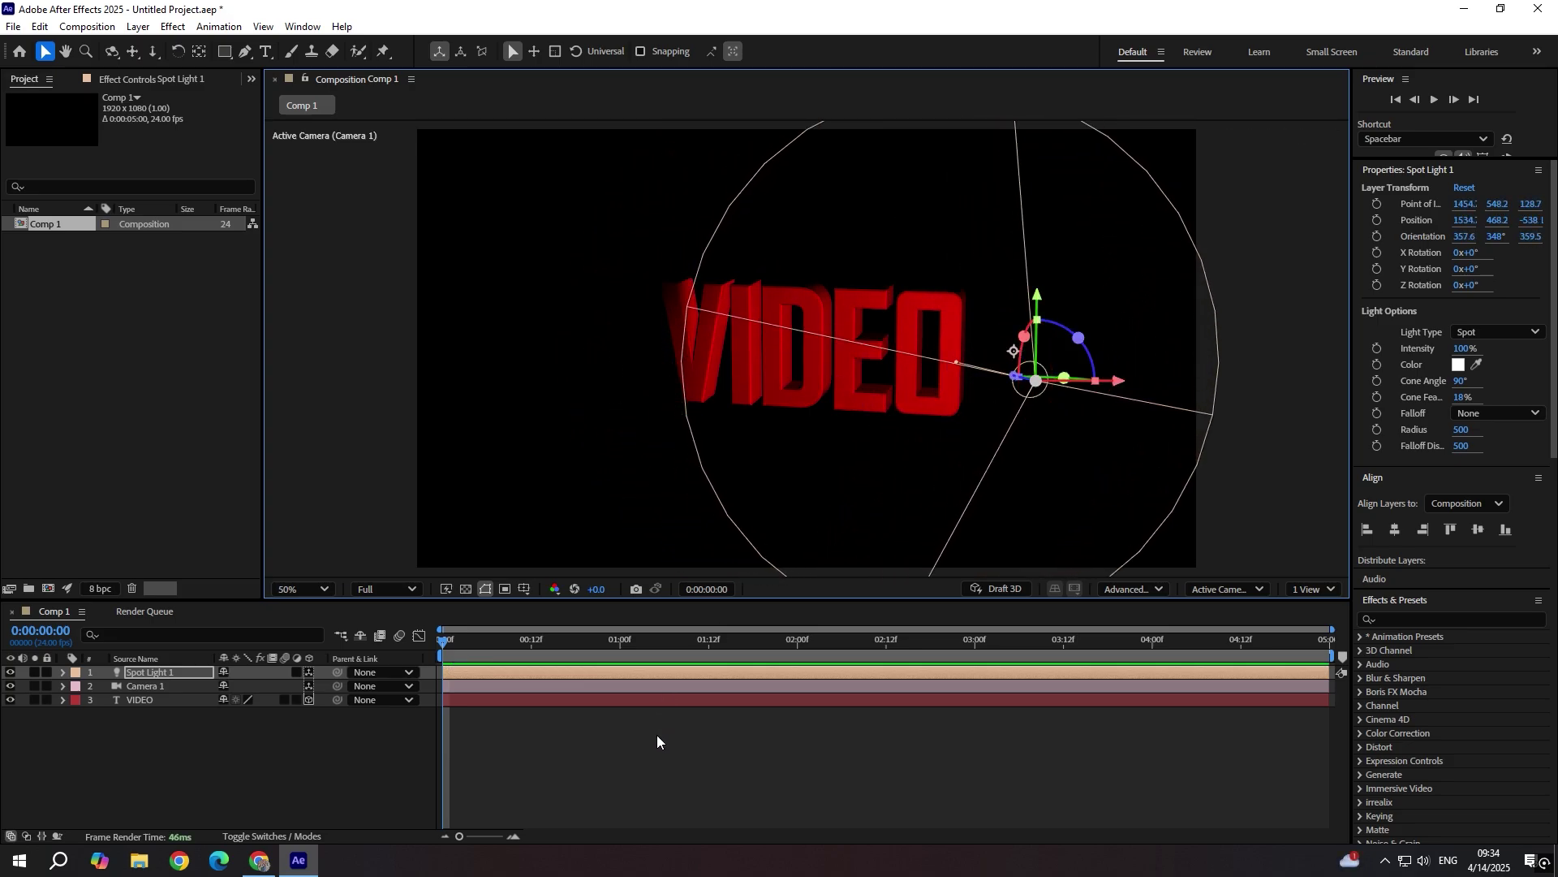
left_click(657, 740)
- Enable per-character 3D on the VIDEO text layer
left_click(62, 699)
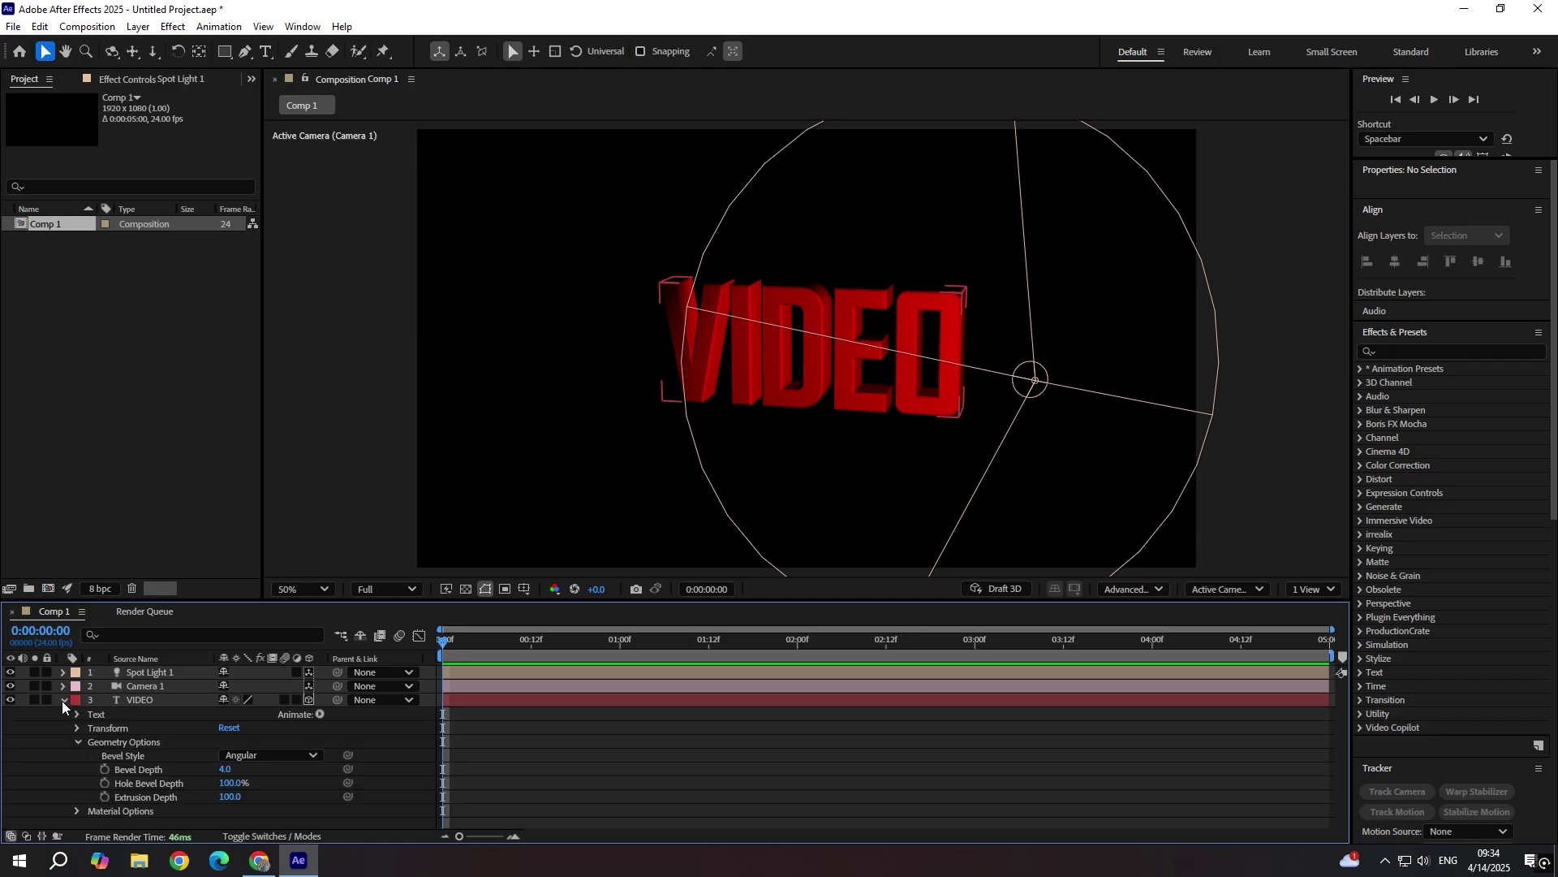
left_click(319, 713)
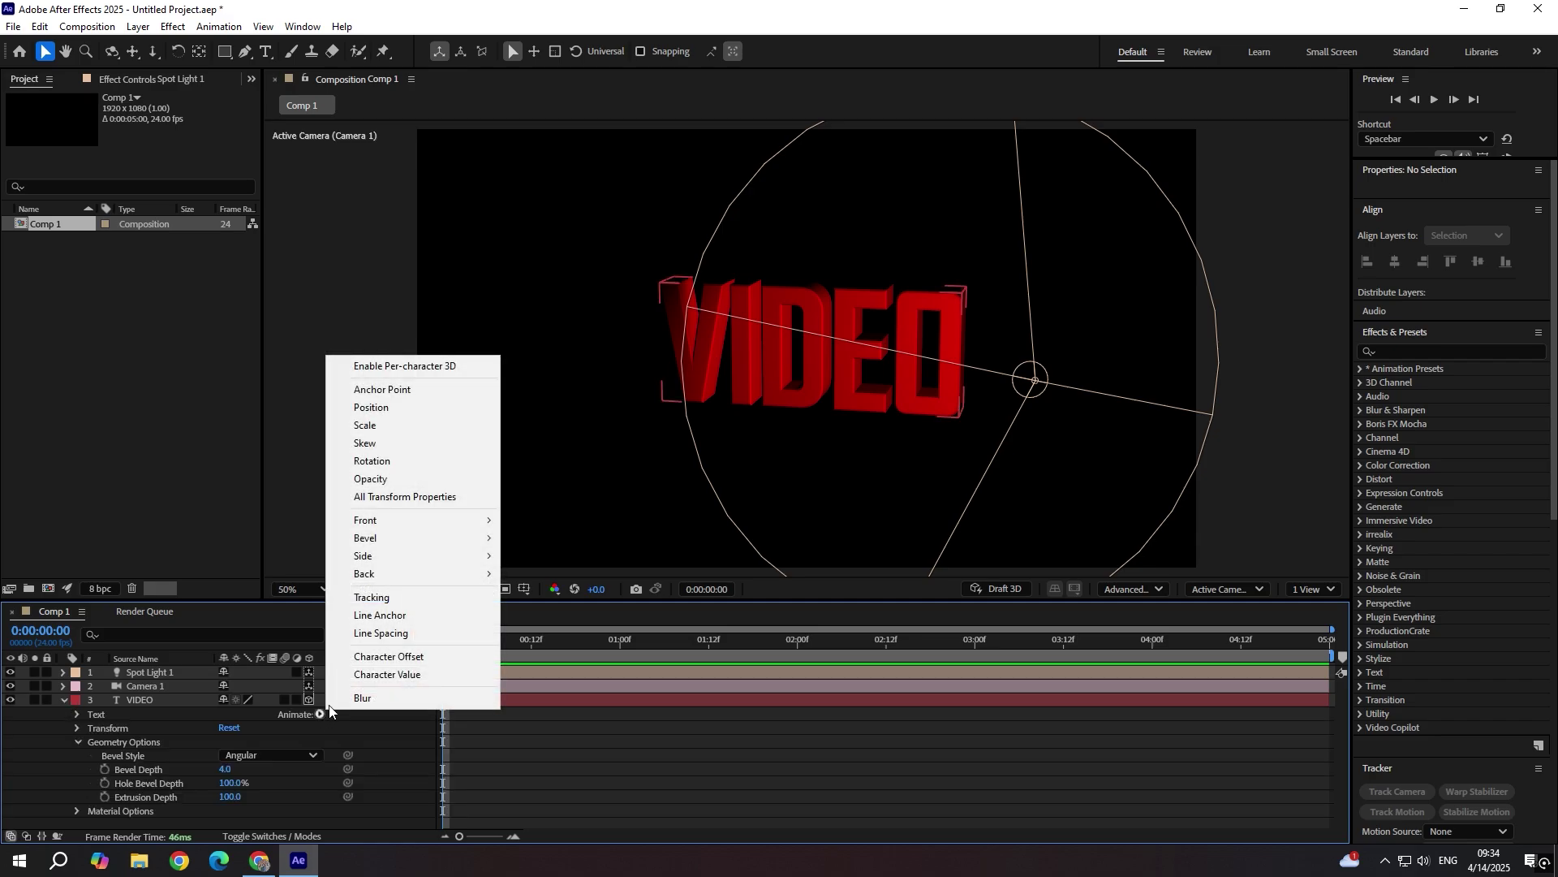
left_click(407, 367)
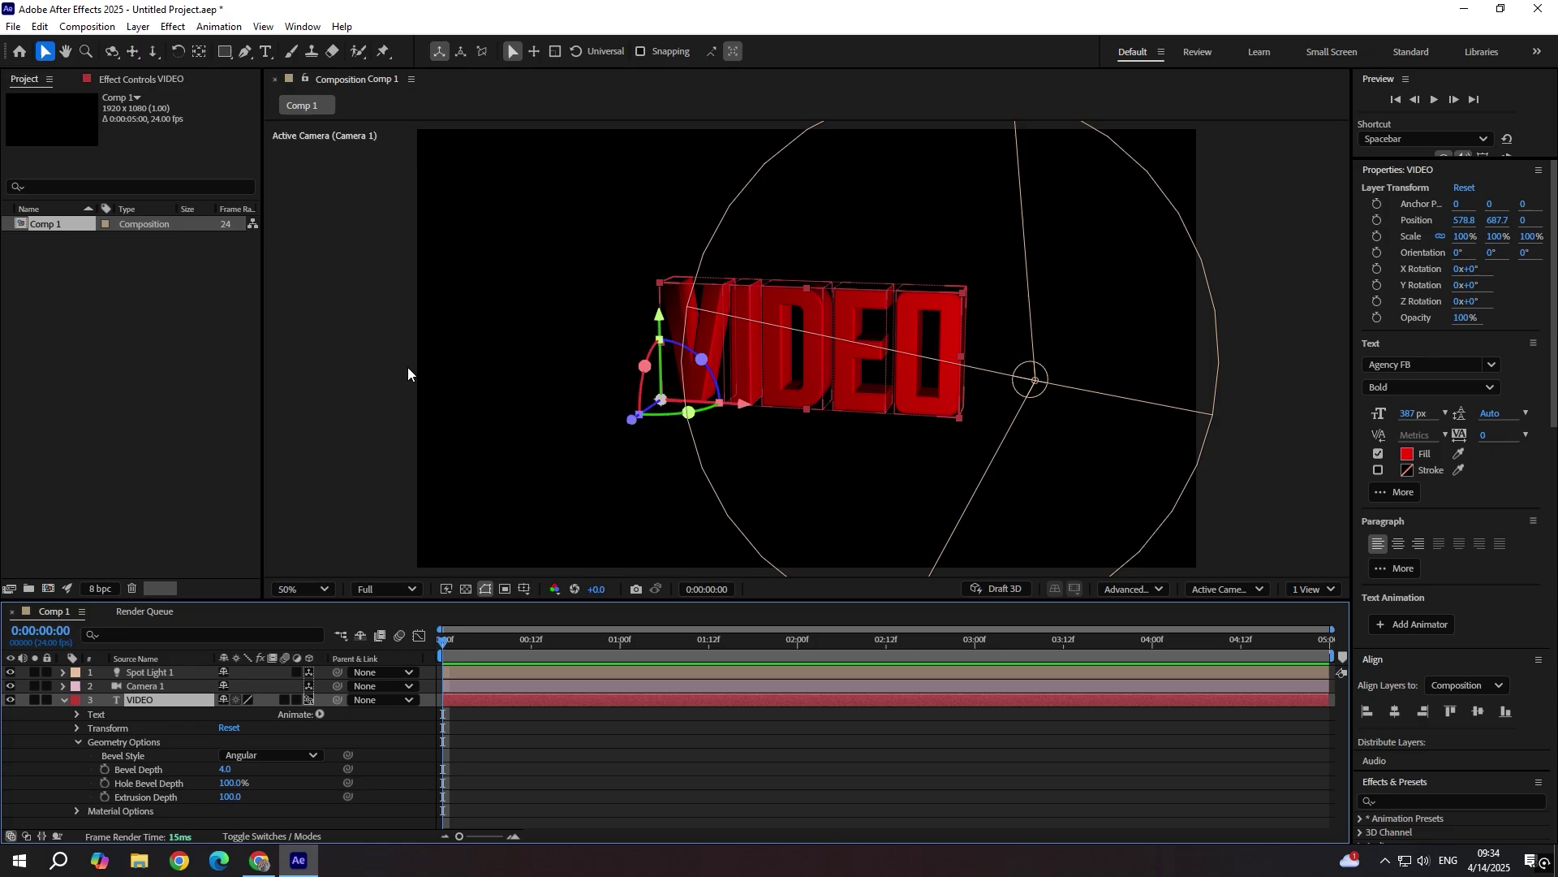
- Add a Scale animator to the VIDEO text and begin editing its Scale value
left_click(319, 713)
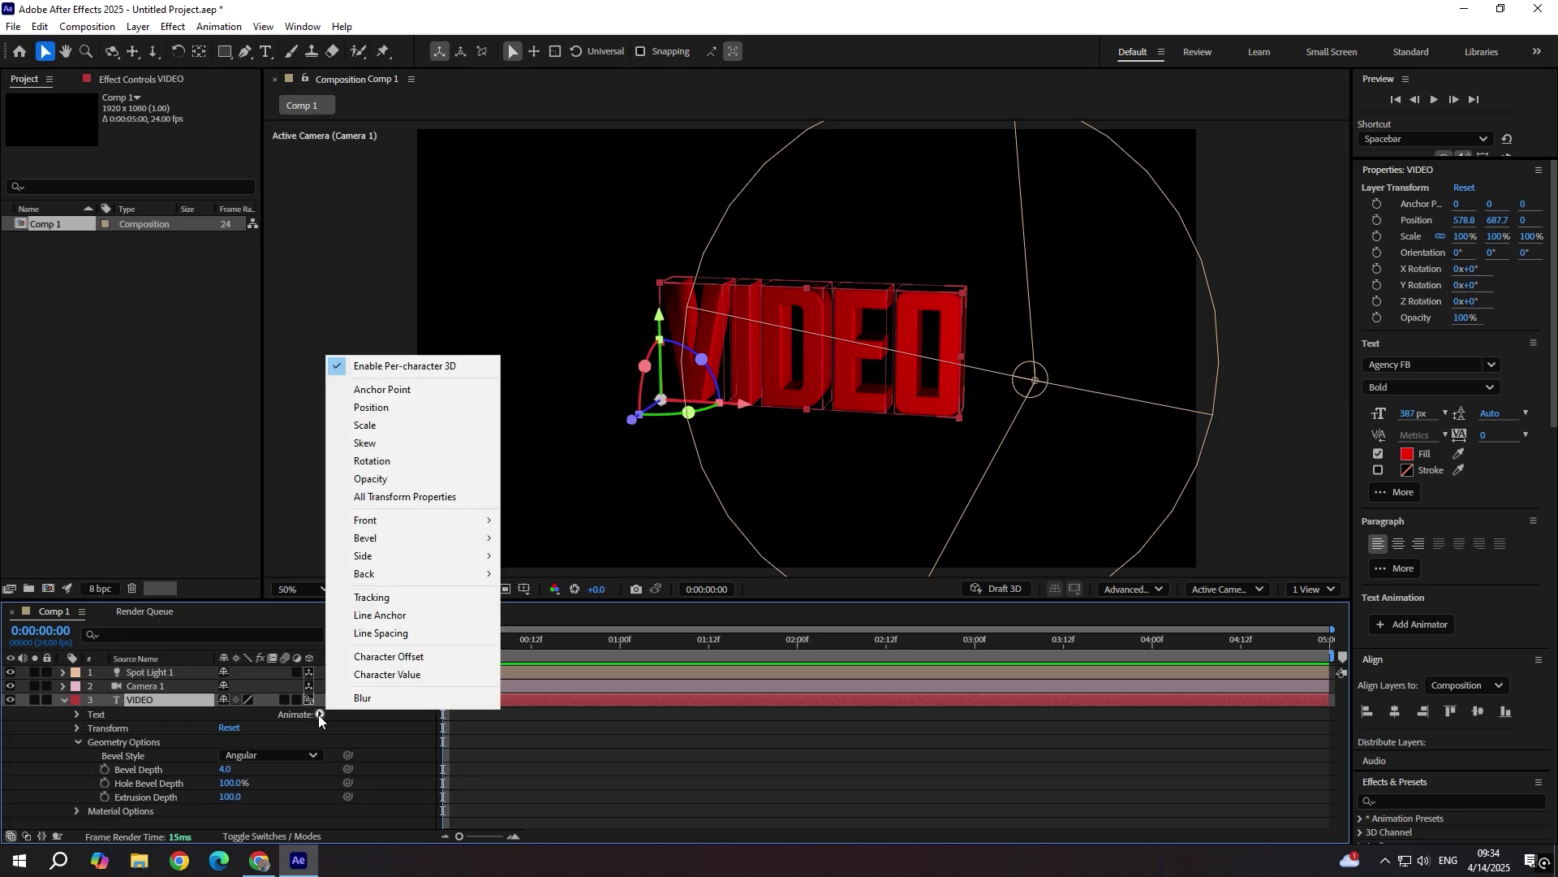
left_click(376, 426)
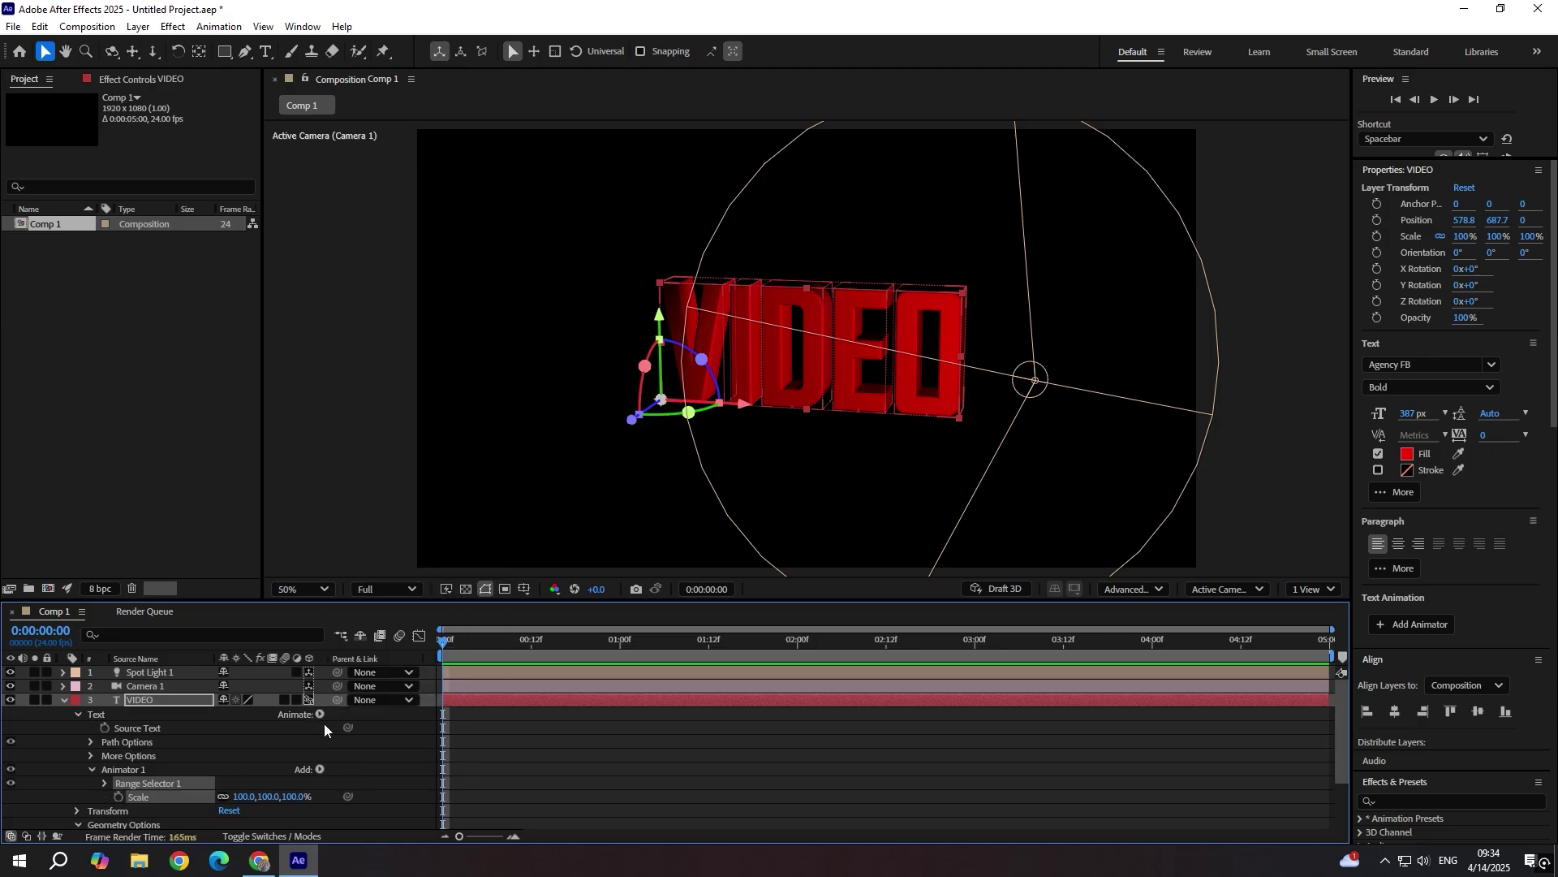
left_click(245, 755)
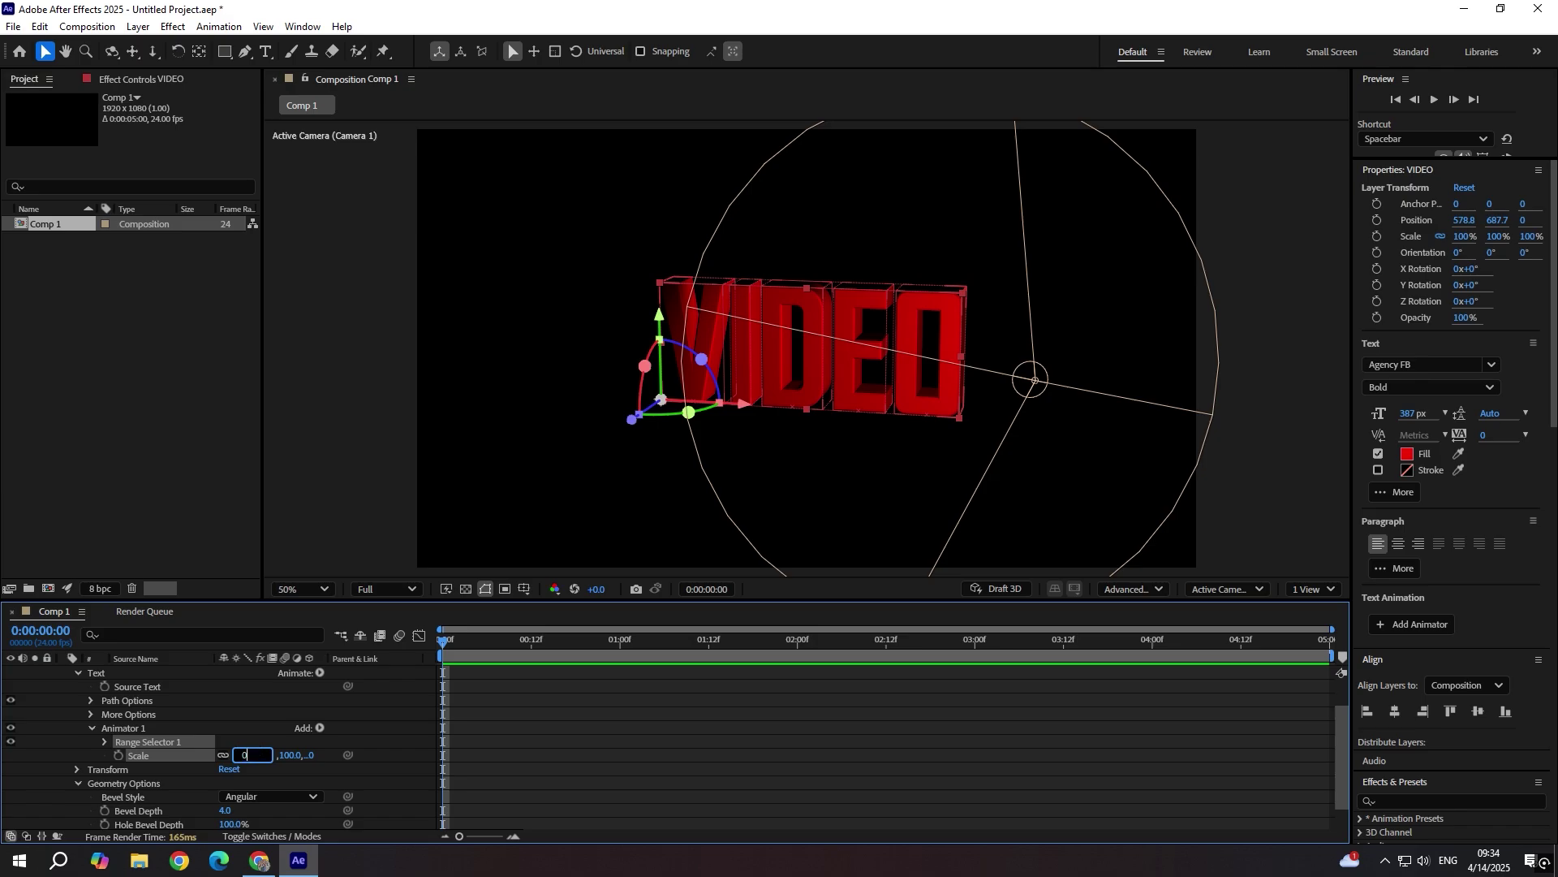
- Set letter Scale to 0%, keyframe Range Selector Offset at -100% at the start, then move to 1:13
key("Return")
scroll(236, 742, "down", 1)
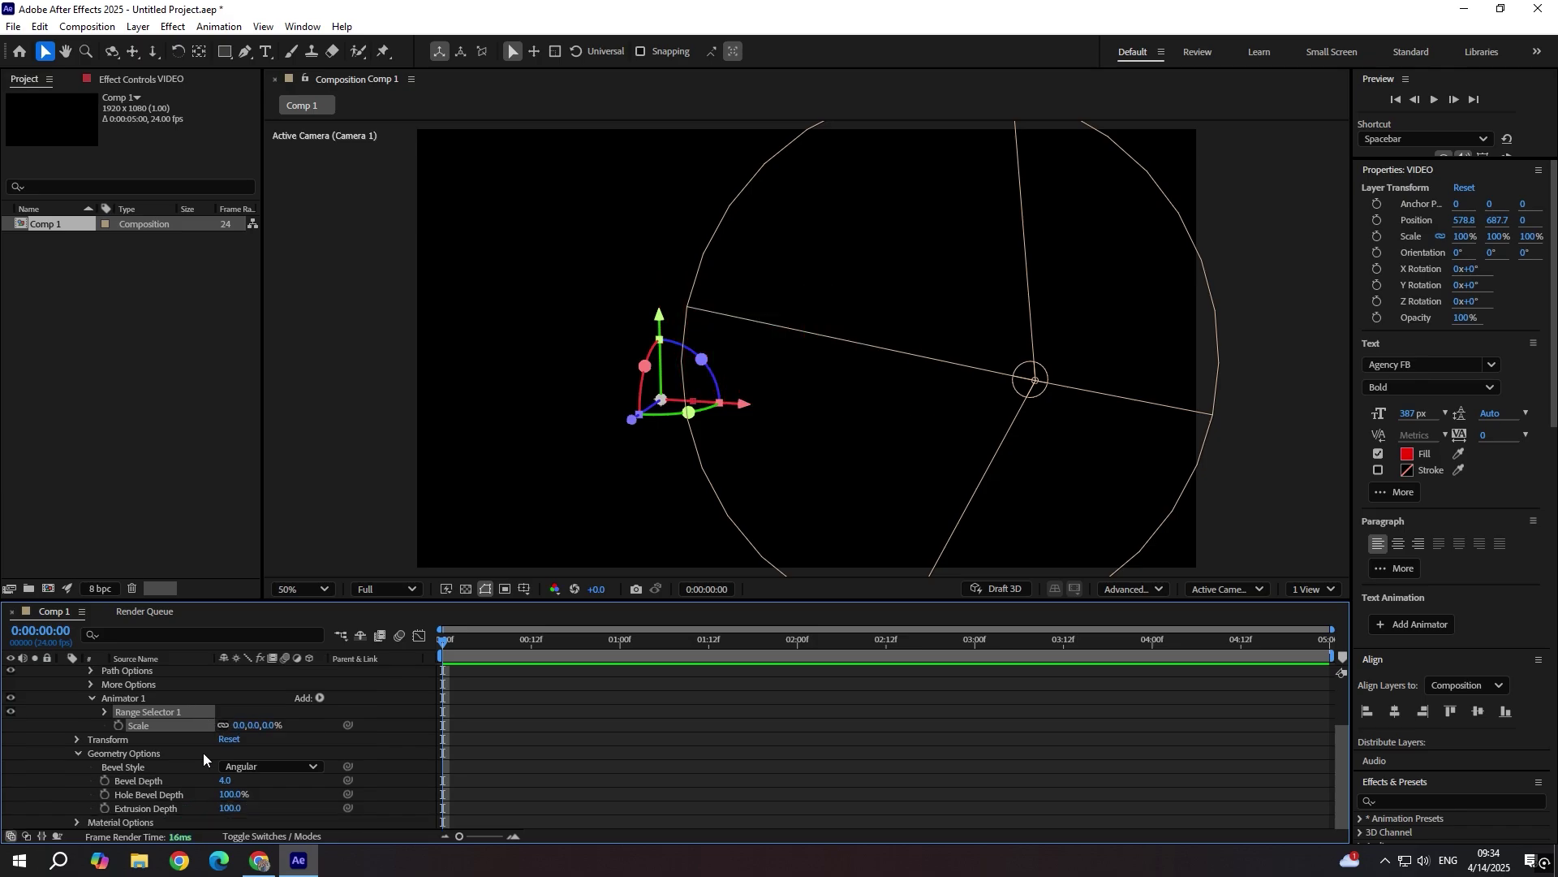
left_click(104, 712)
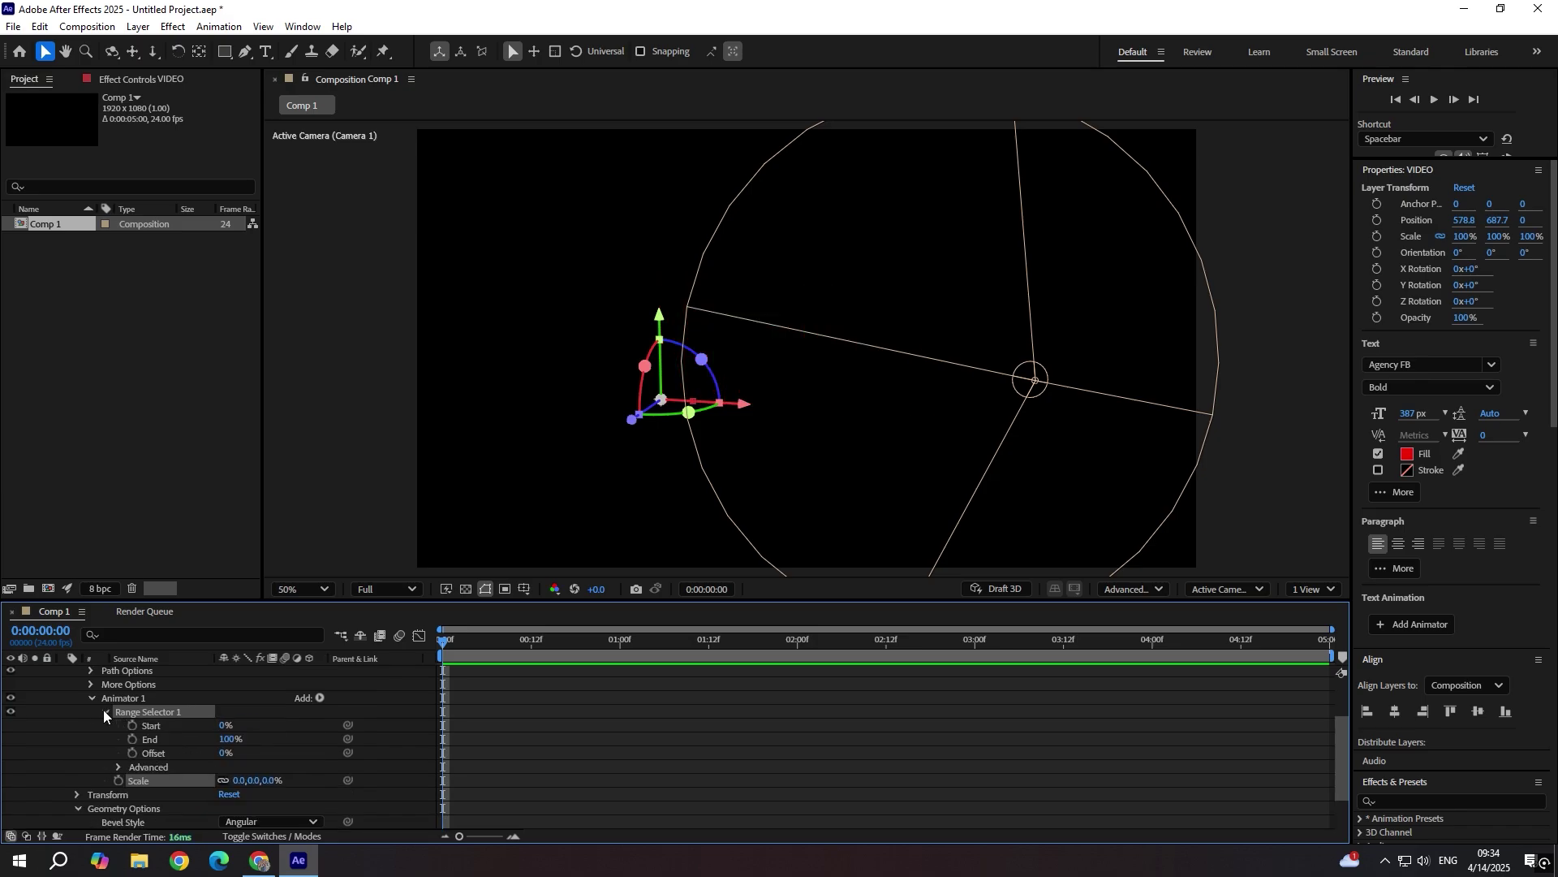
left_click(132, 754)
left_click(224, 753)
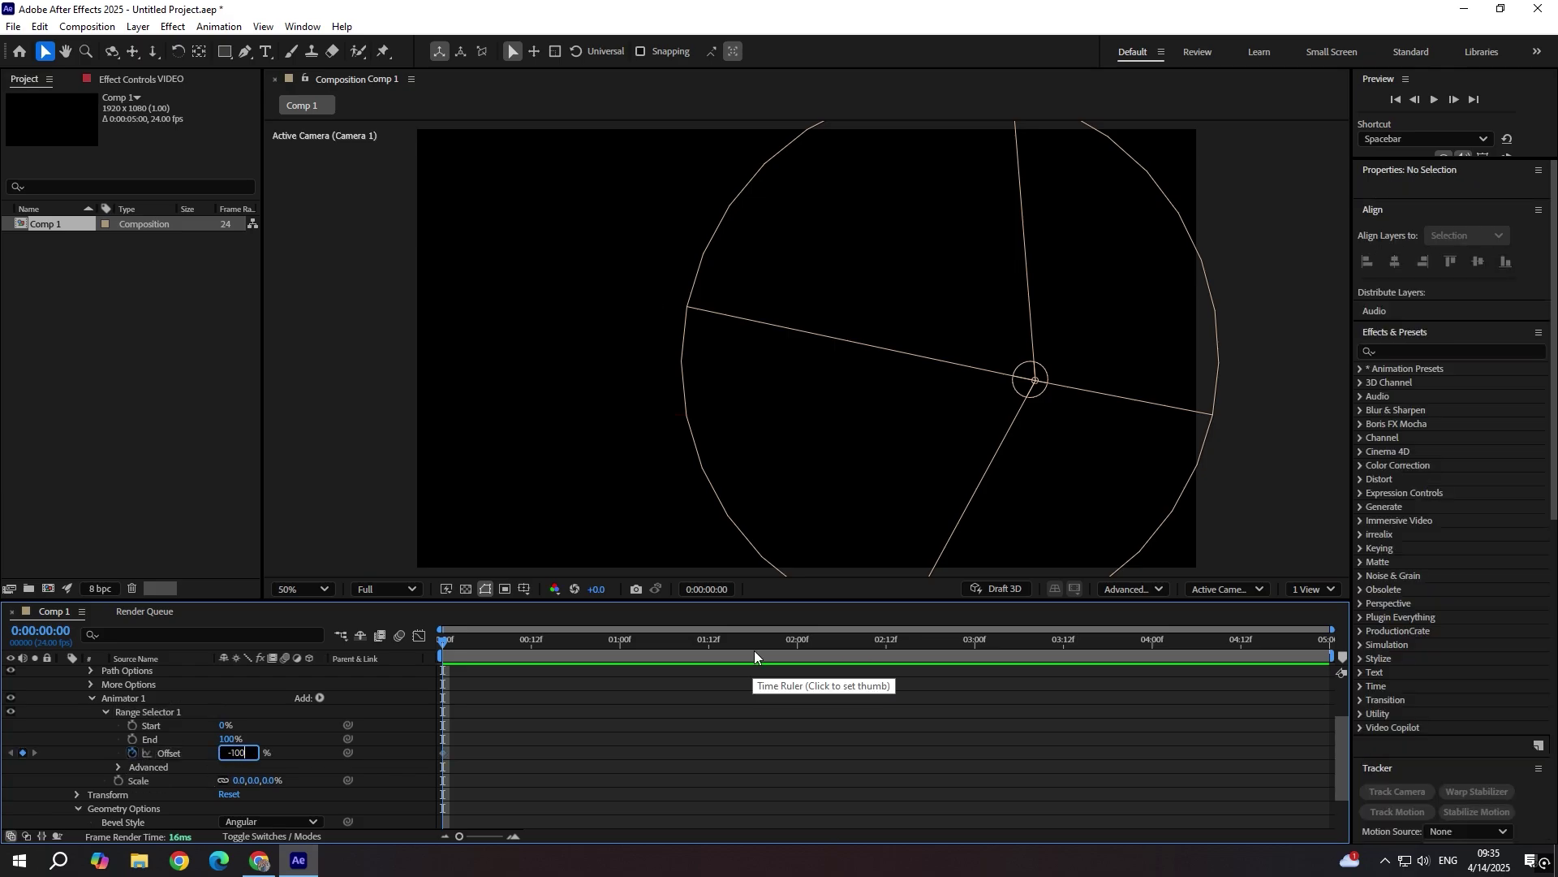
left_click(717, 643)
left_click(235, 754)
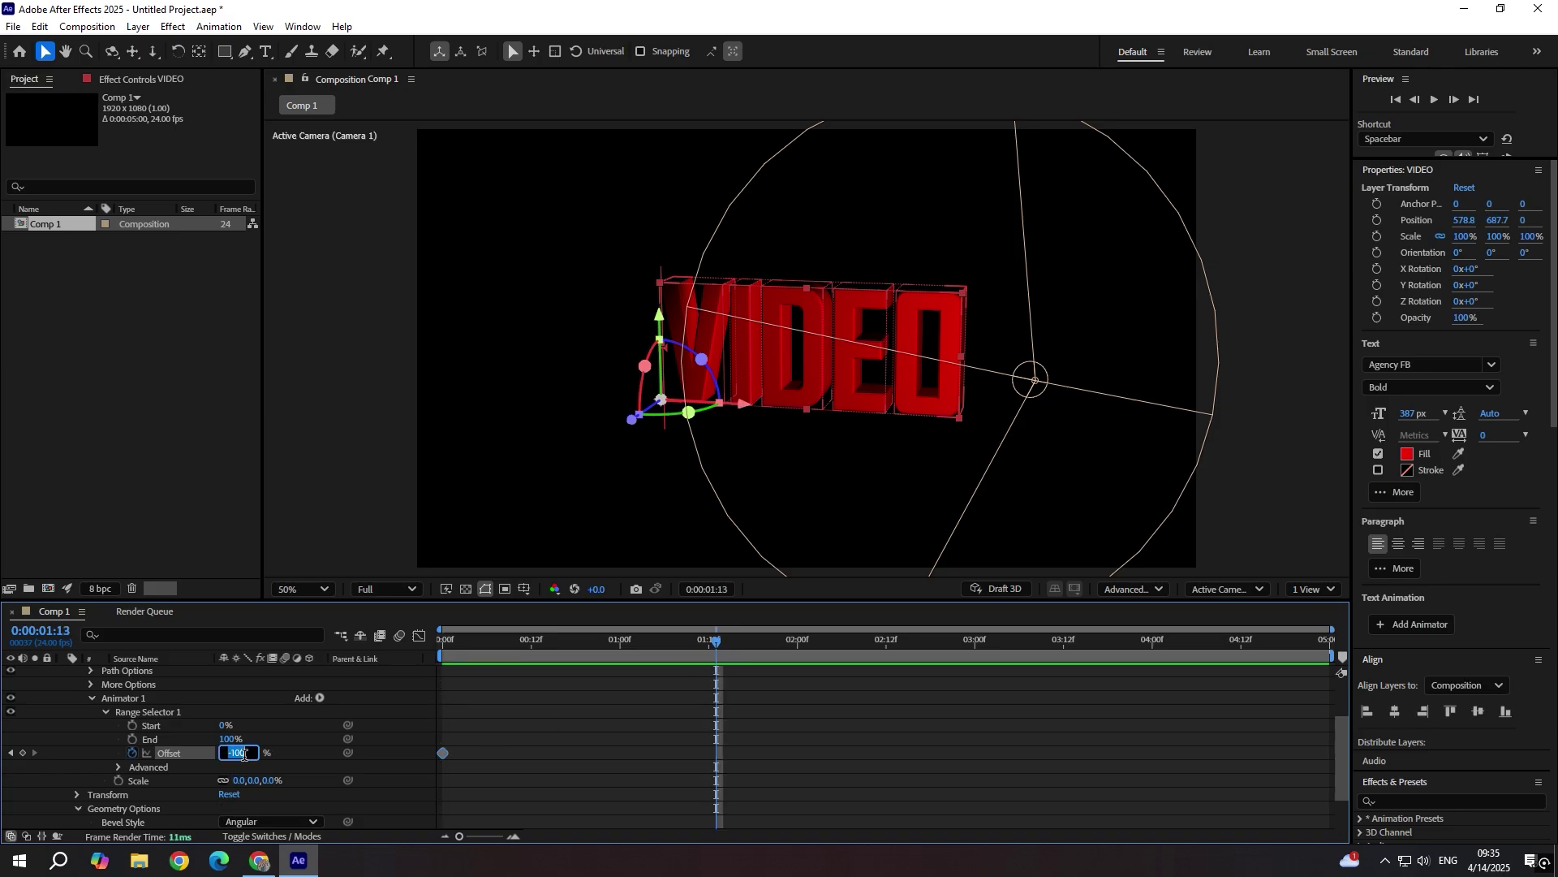
- Key the Offset at 100% at 1:13 and set the range Shape to Ramp Up
left_click(126, 770)
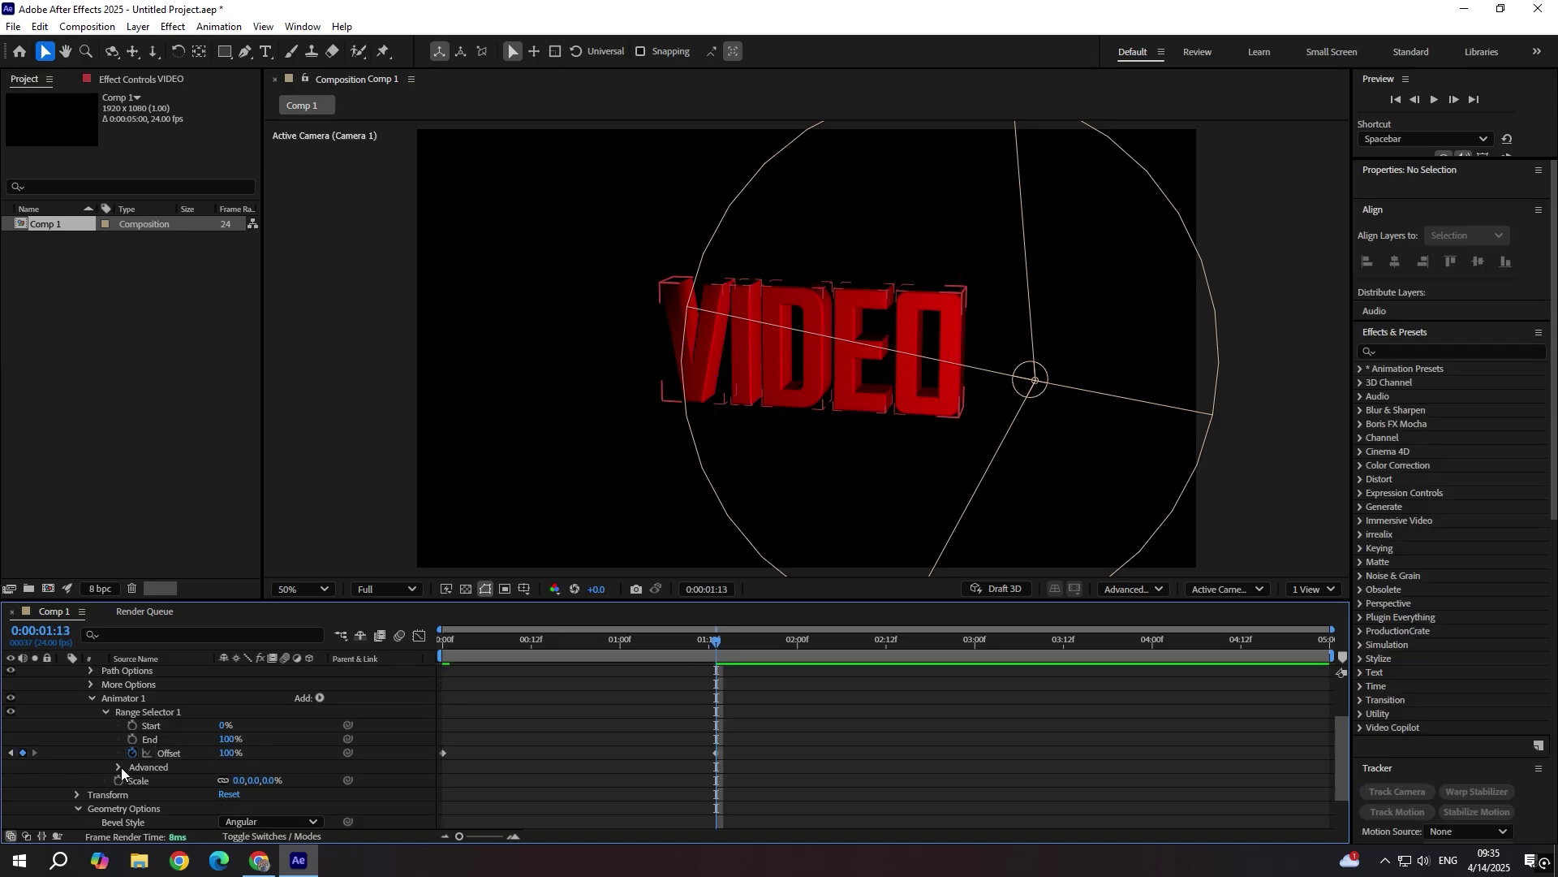
left_click(120, 767)
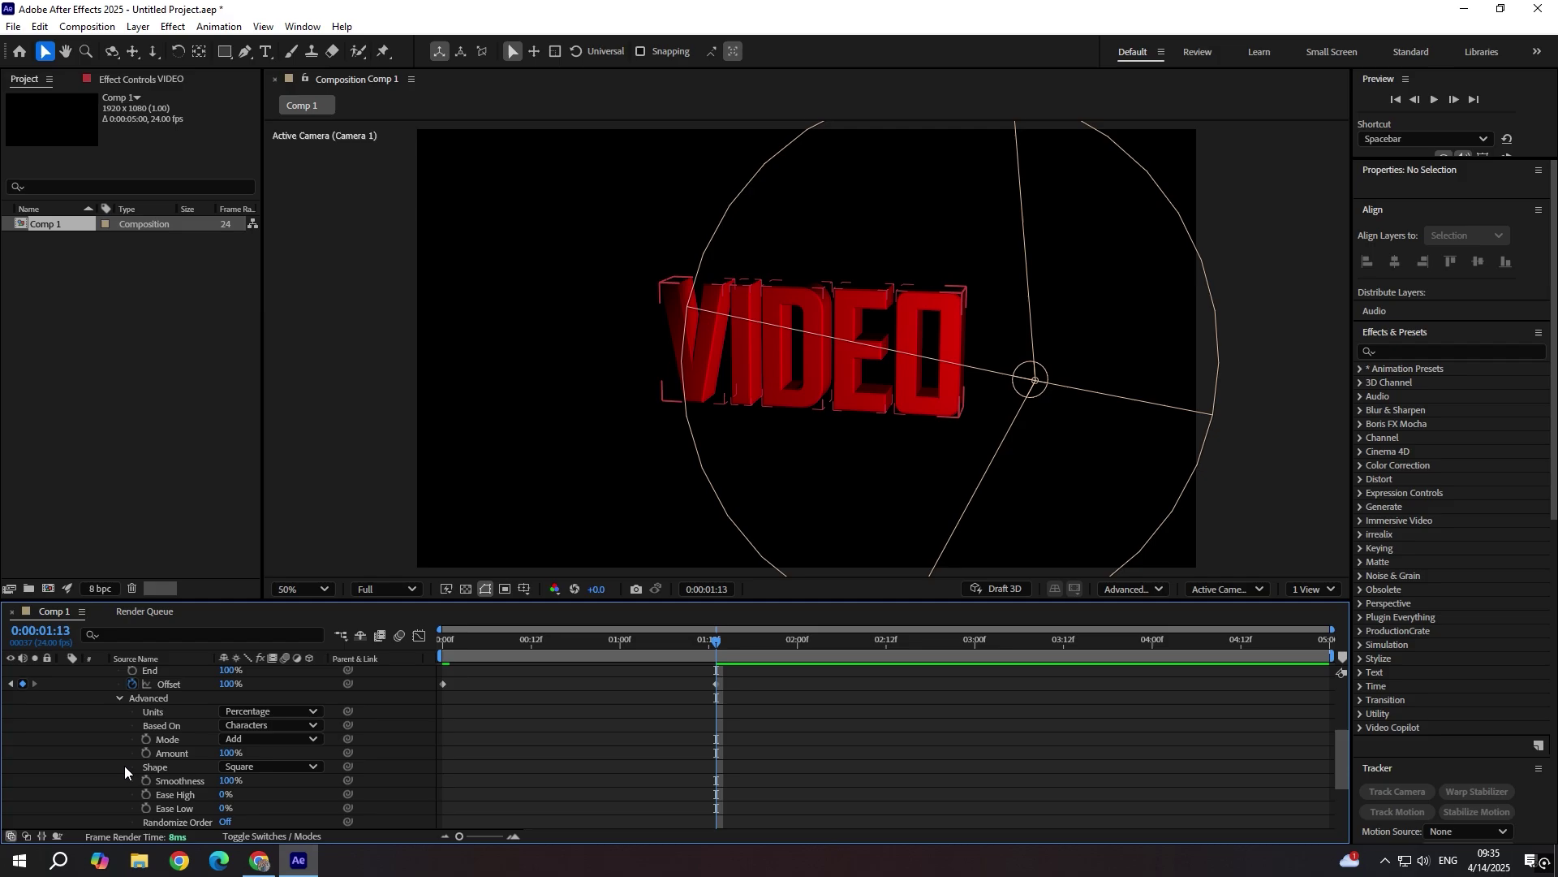
left_click(256, 768)
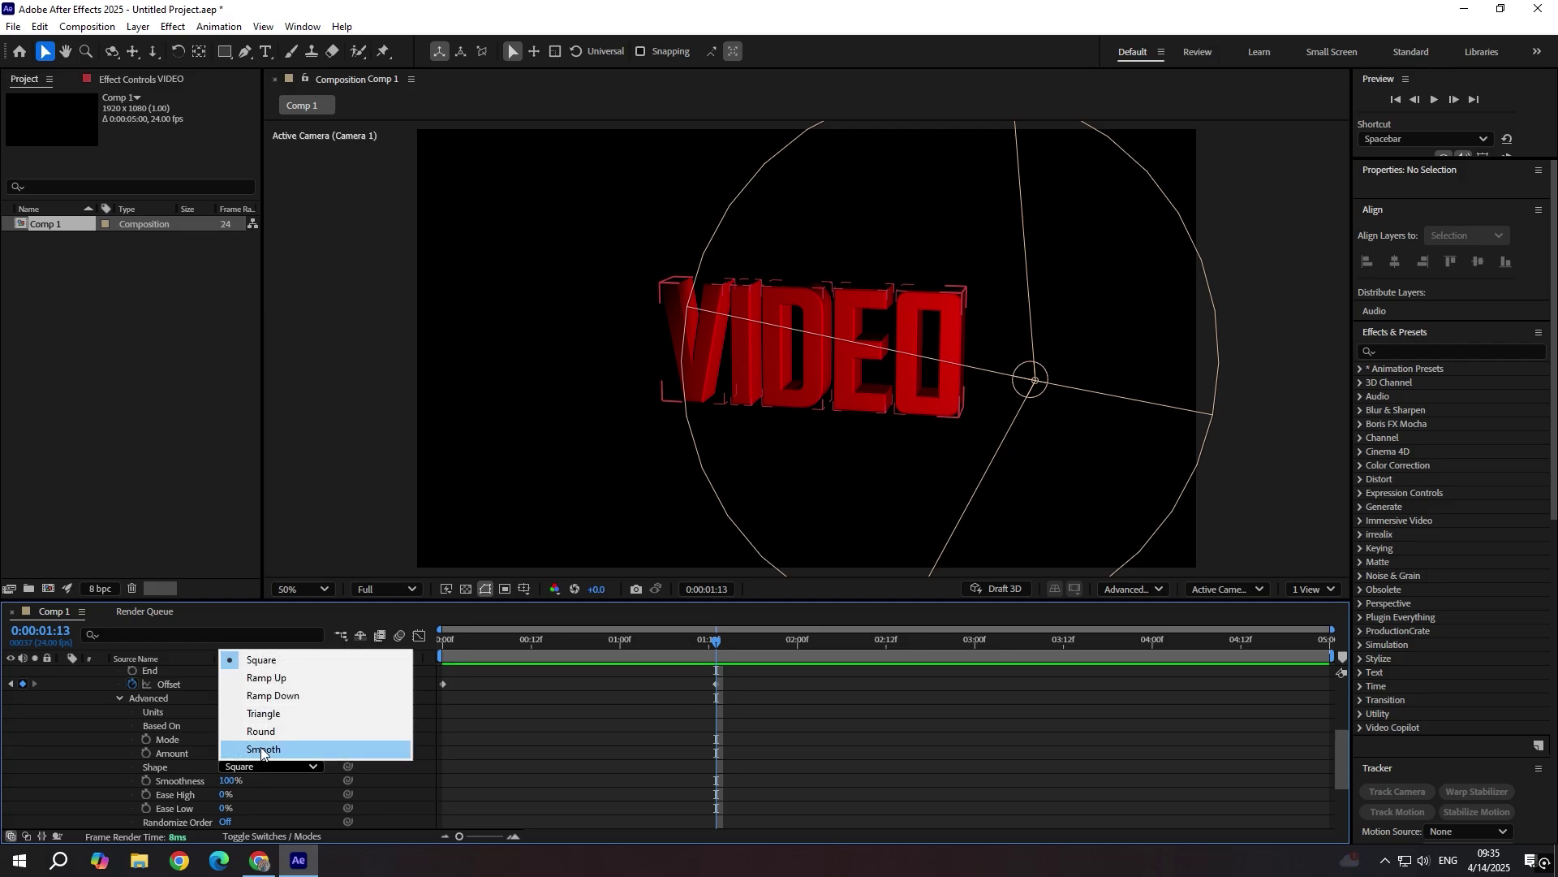
left_click(274, 673)
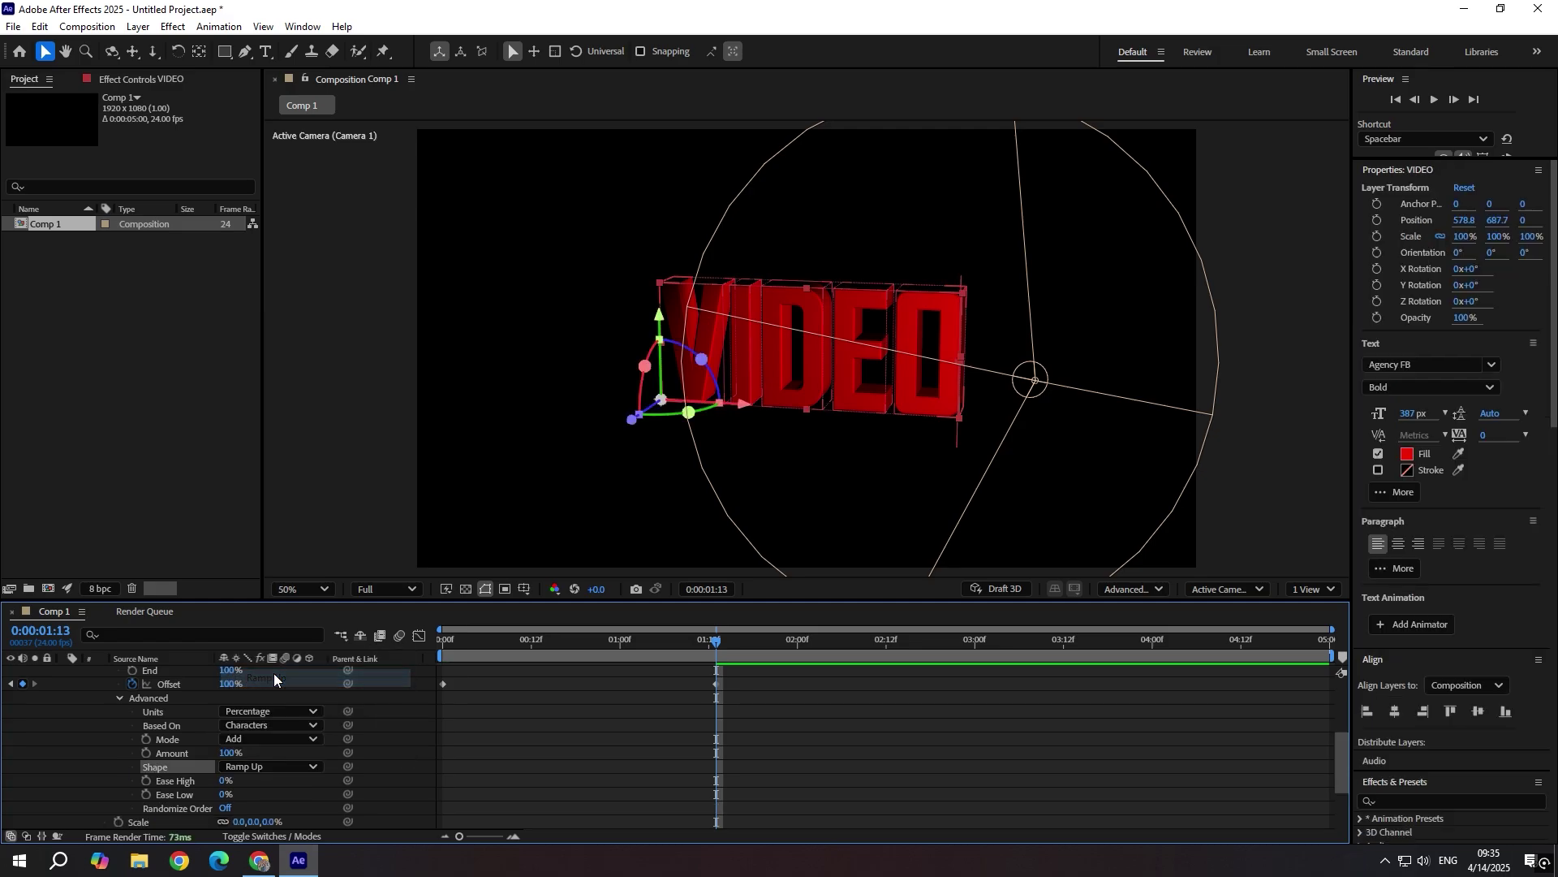
- Set Ease High and Ease Low to 50% and turn Randomize Order on
left_click(228, 780)
left_click(221, 794)
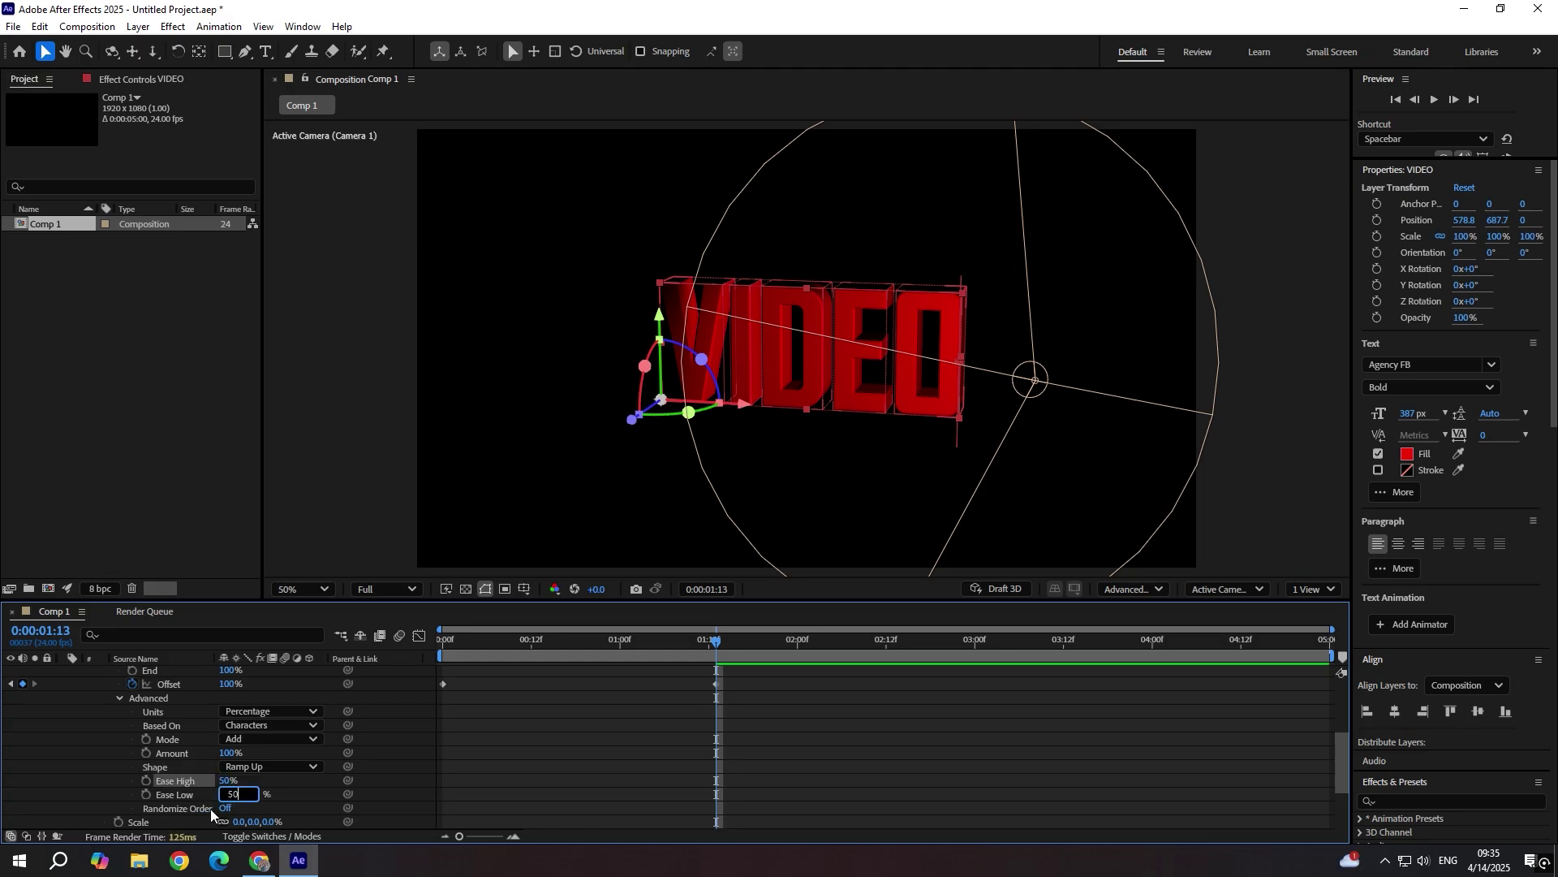
type("50")
left_click(225, 808)
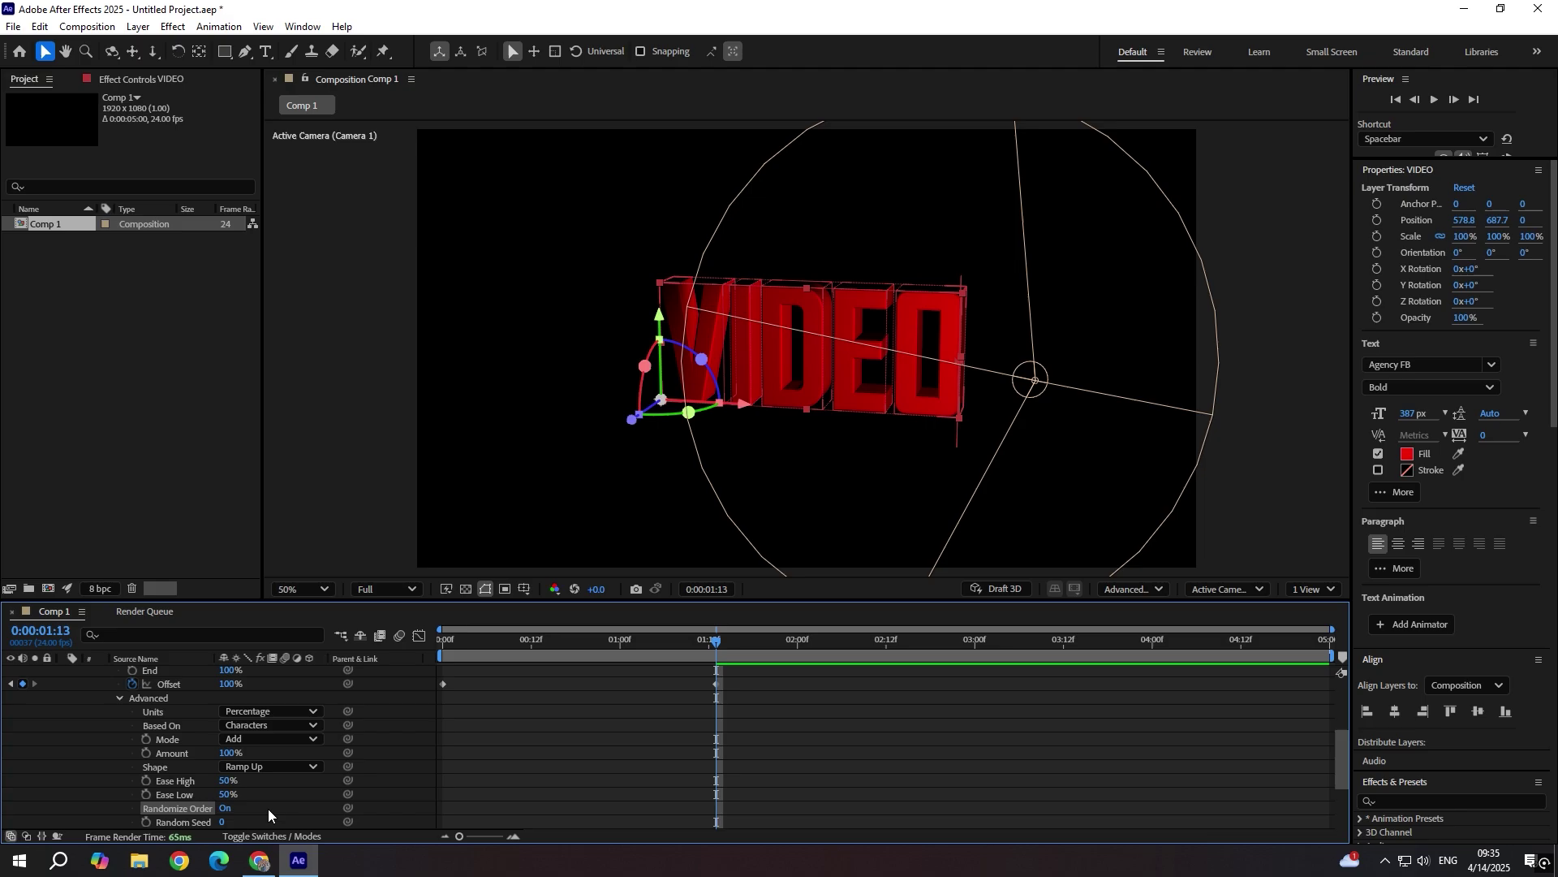
- In the Graph Editor, ease into the second Offset keyframe by dragging its influence handle
key("Home")
left_click_drag(808, 733, 435, 678)
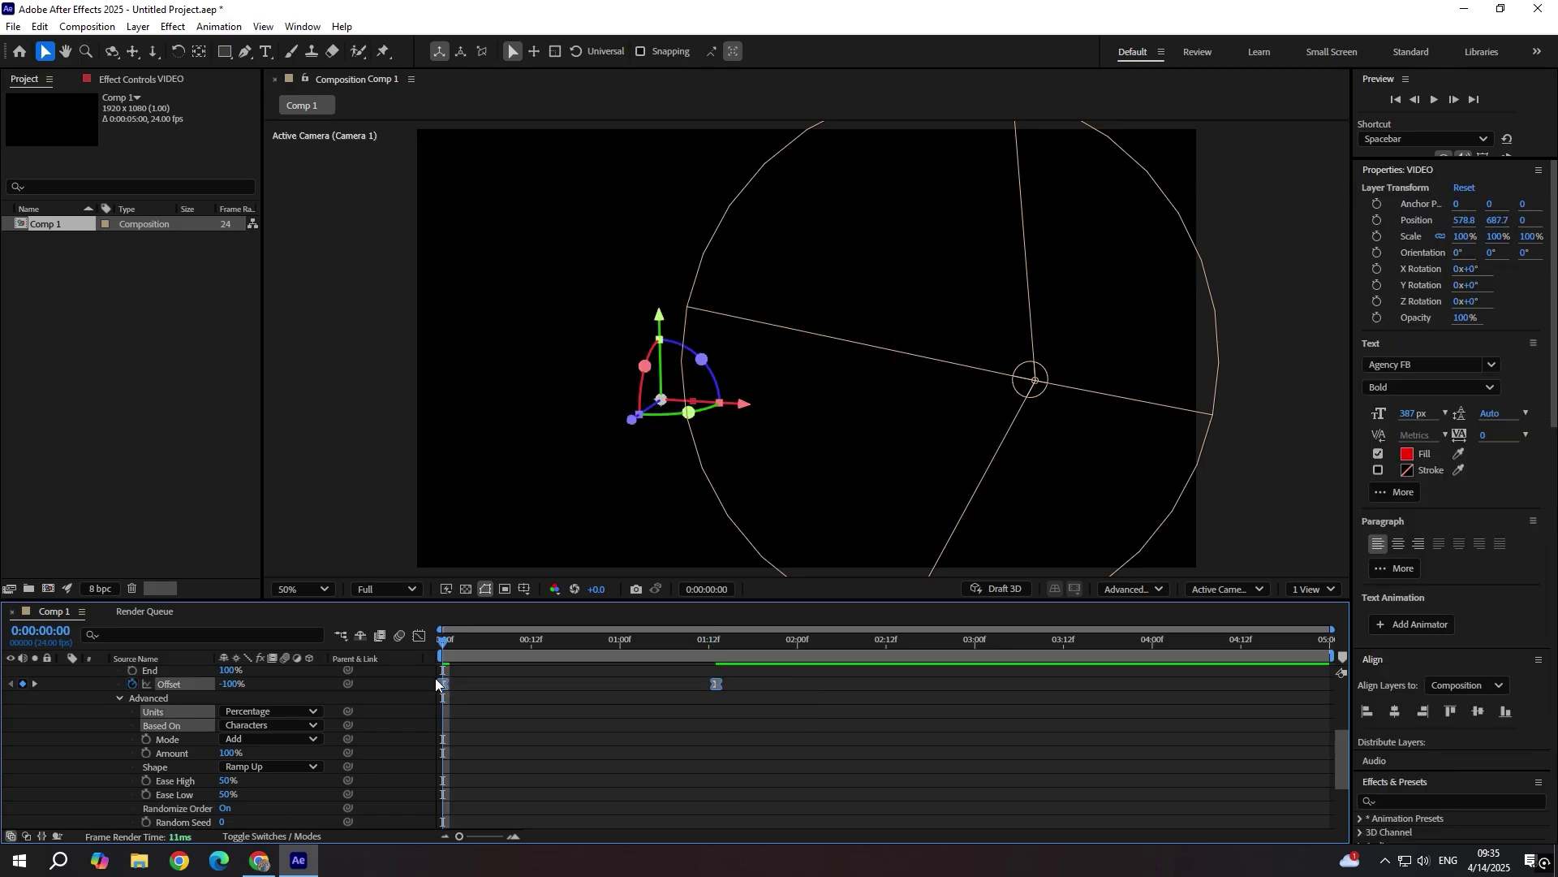
left_click(420, 636)
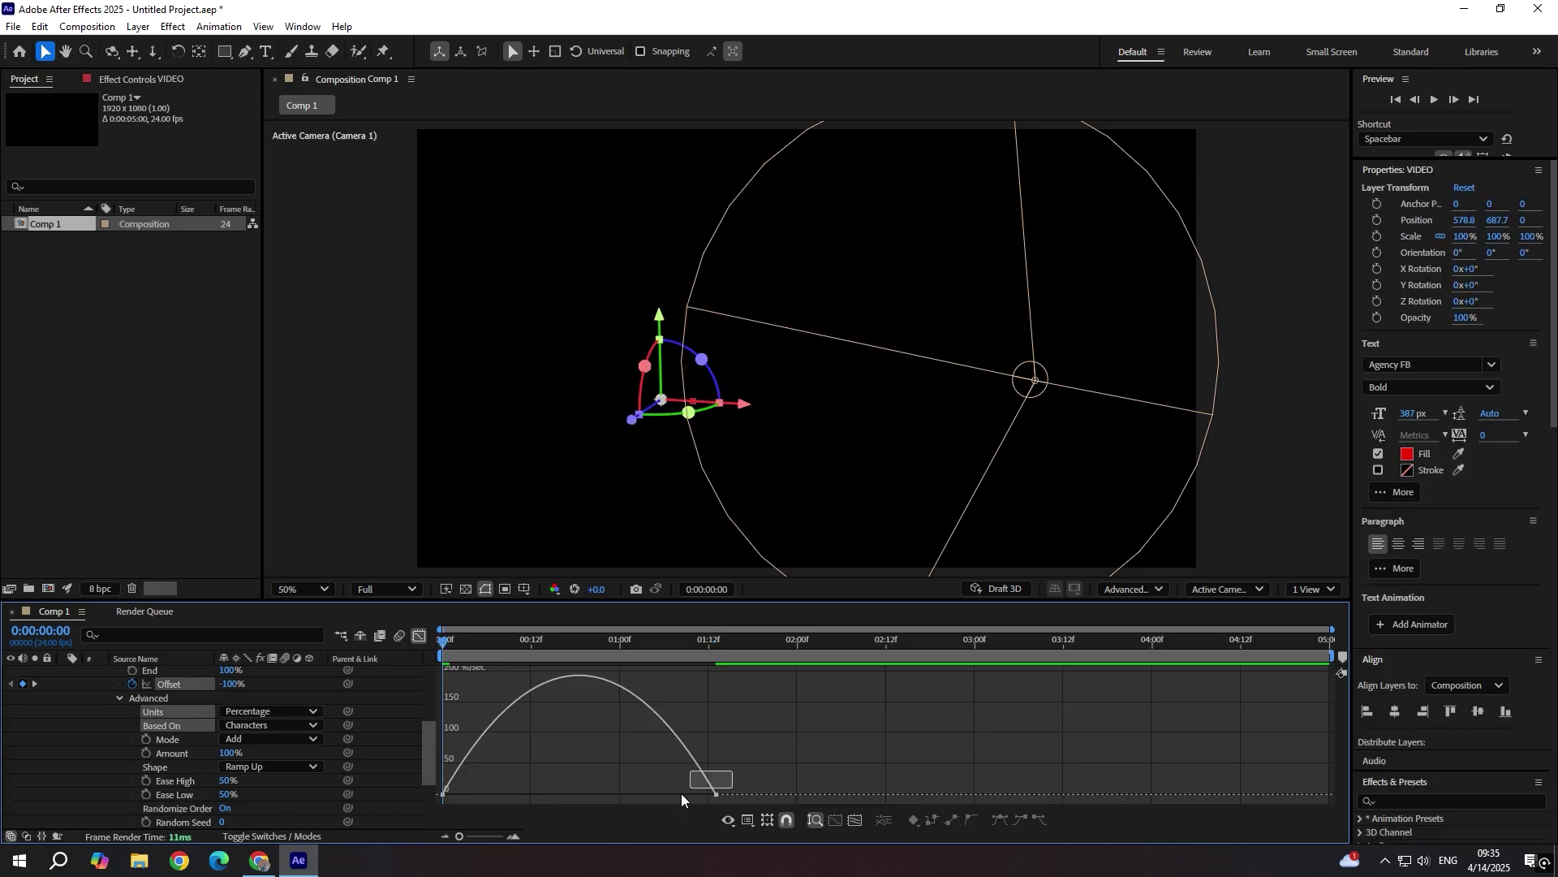
left_click(685, 795)
left_click_drag(684, 796, 639, 795)
left_click(418, 636)
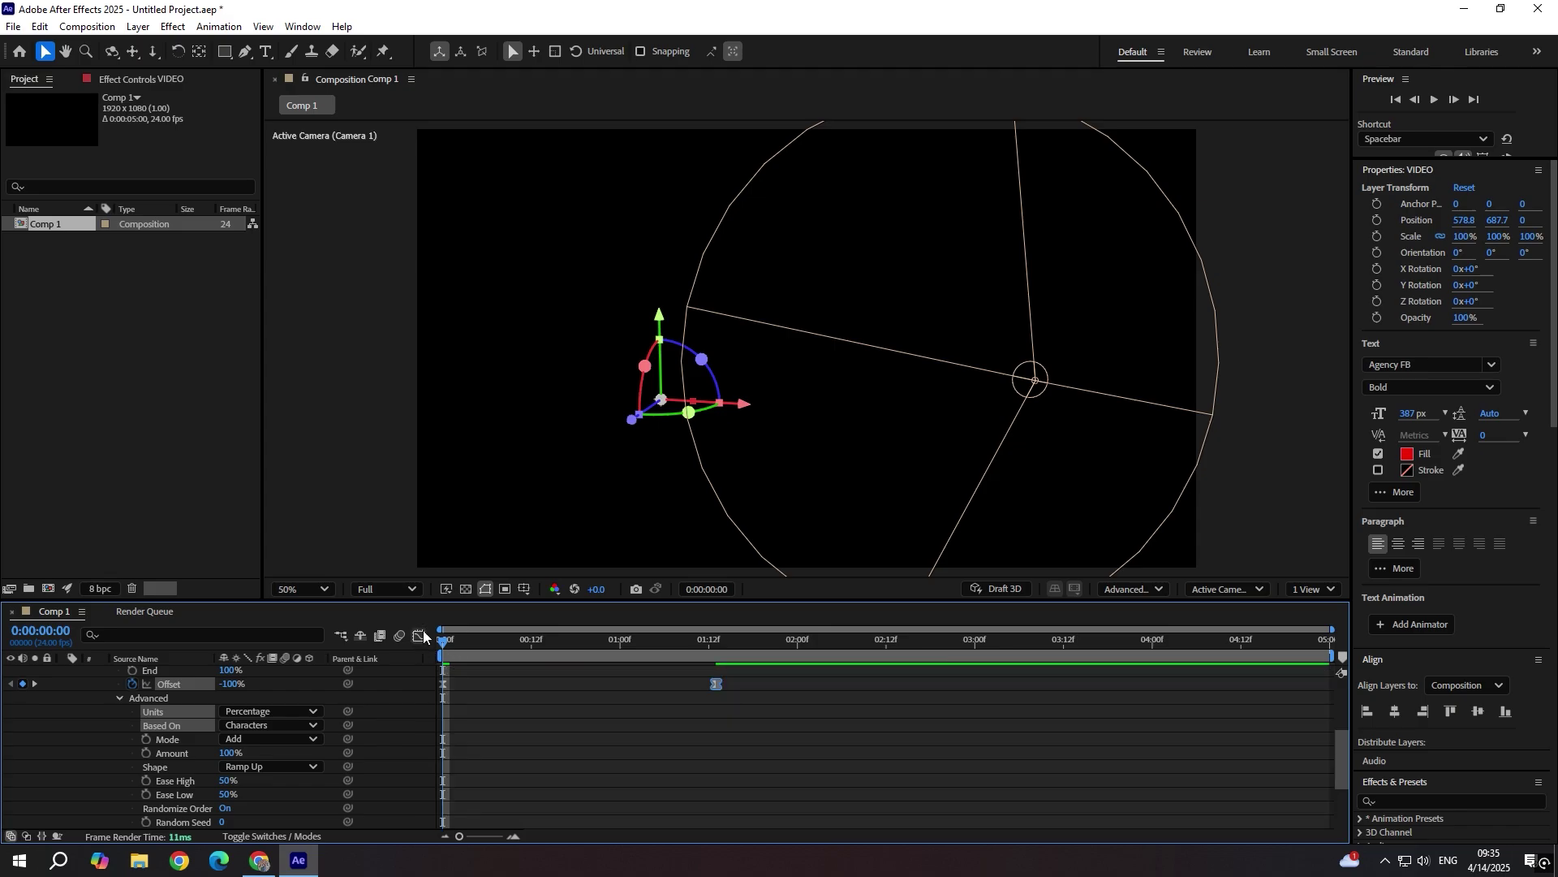
- Preview the VIDEO letters scaling up in random order from the start
key("space")
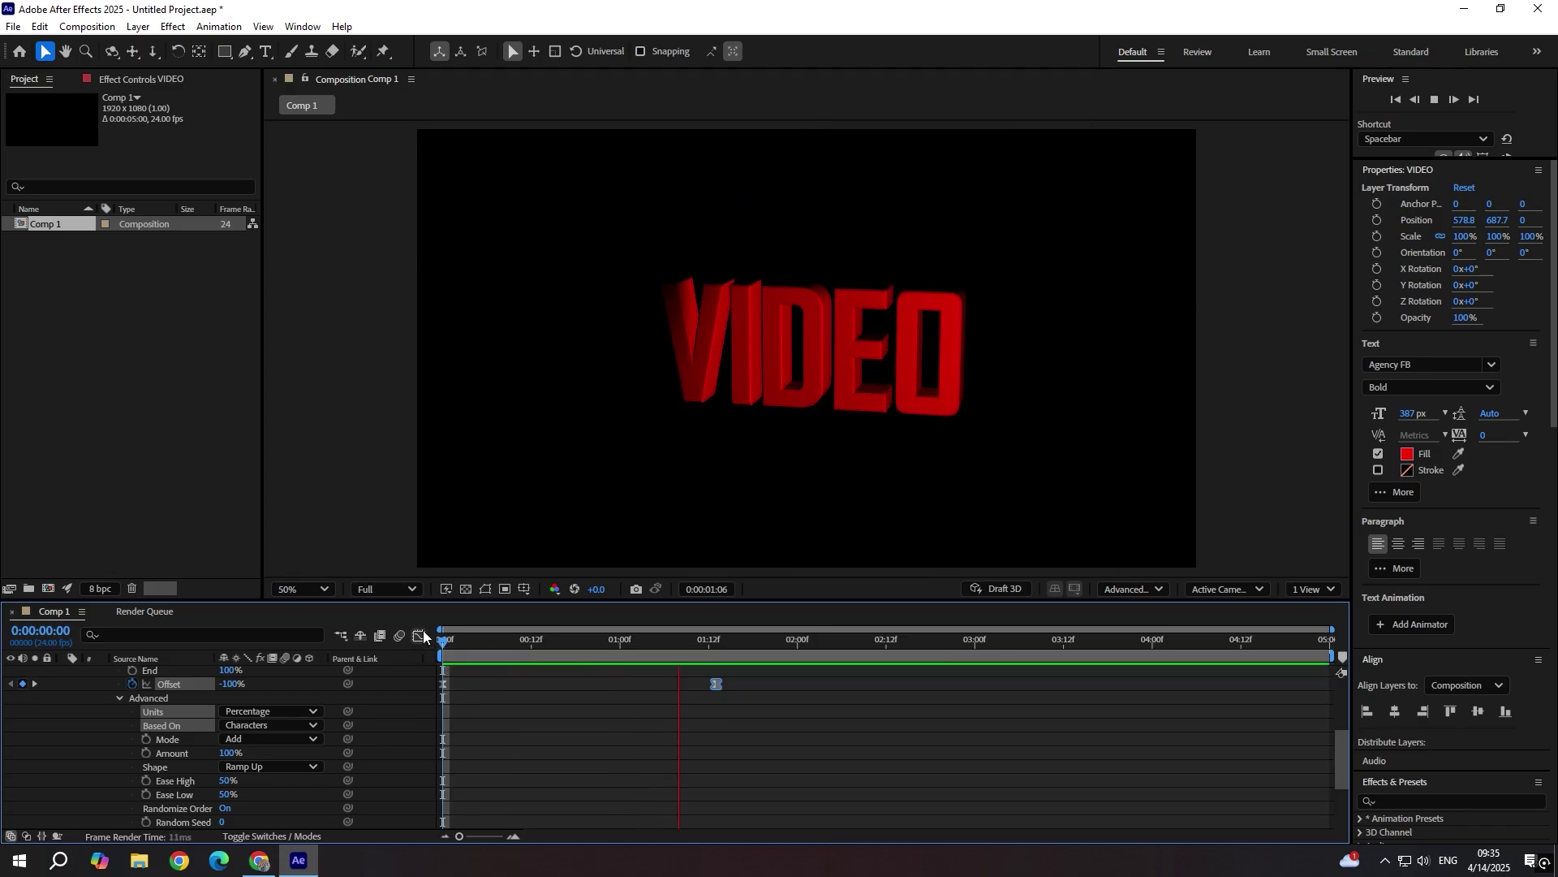
key("space")
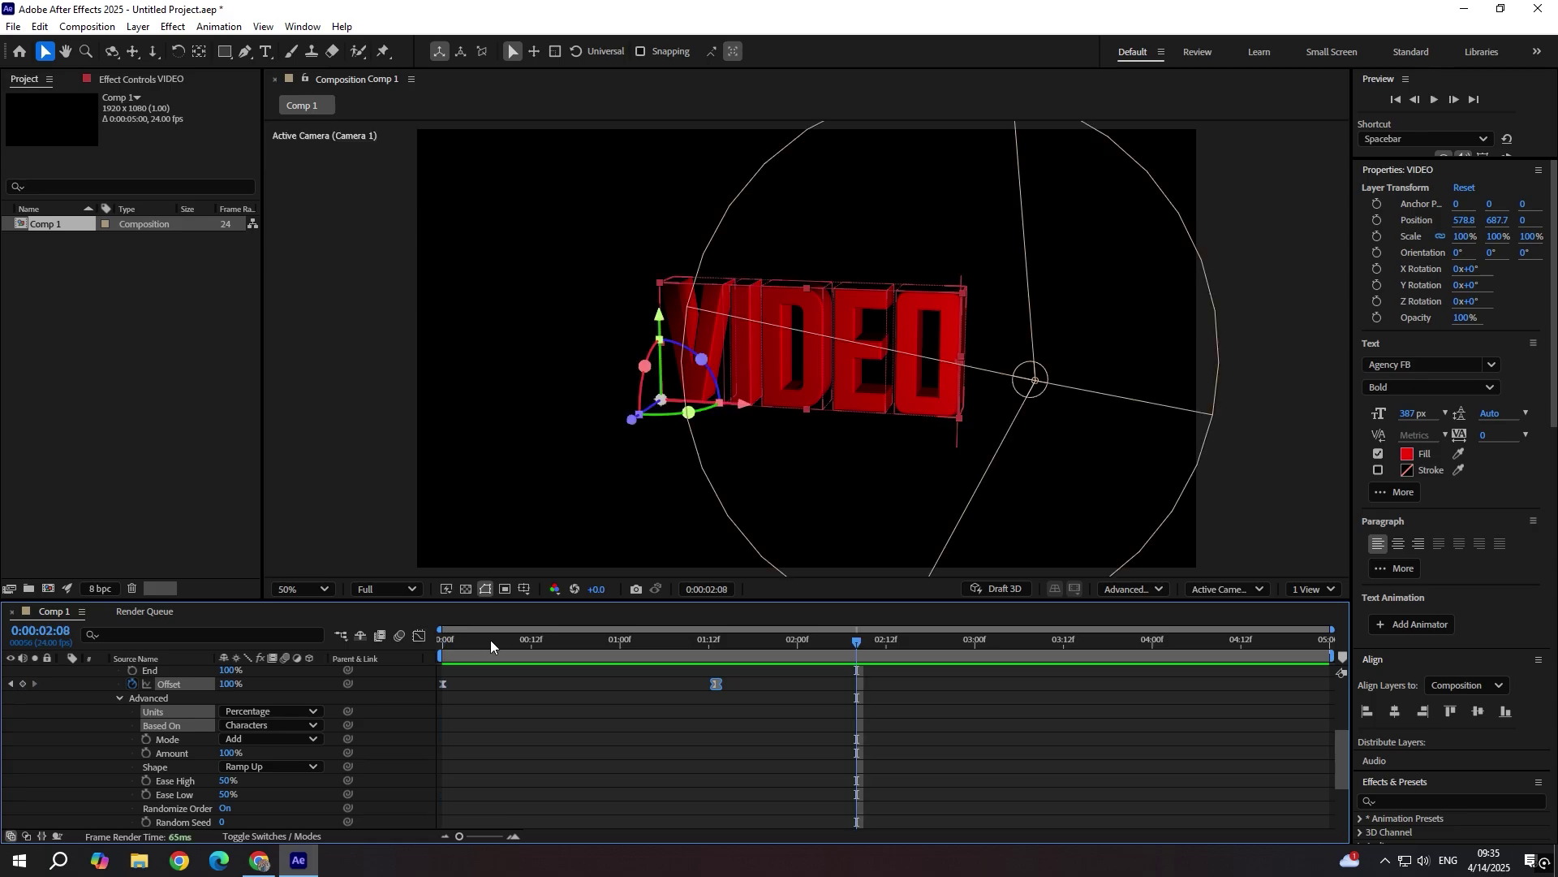
left_click_drag(490, 639, 430, 647)
key("space")
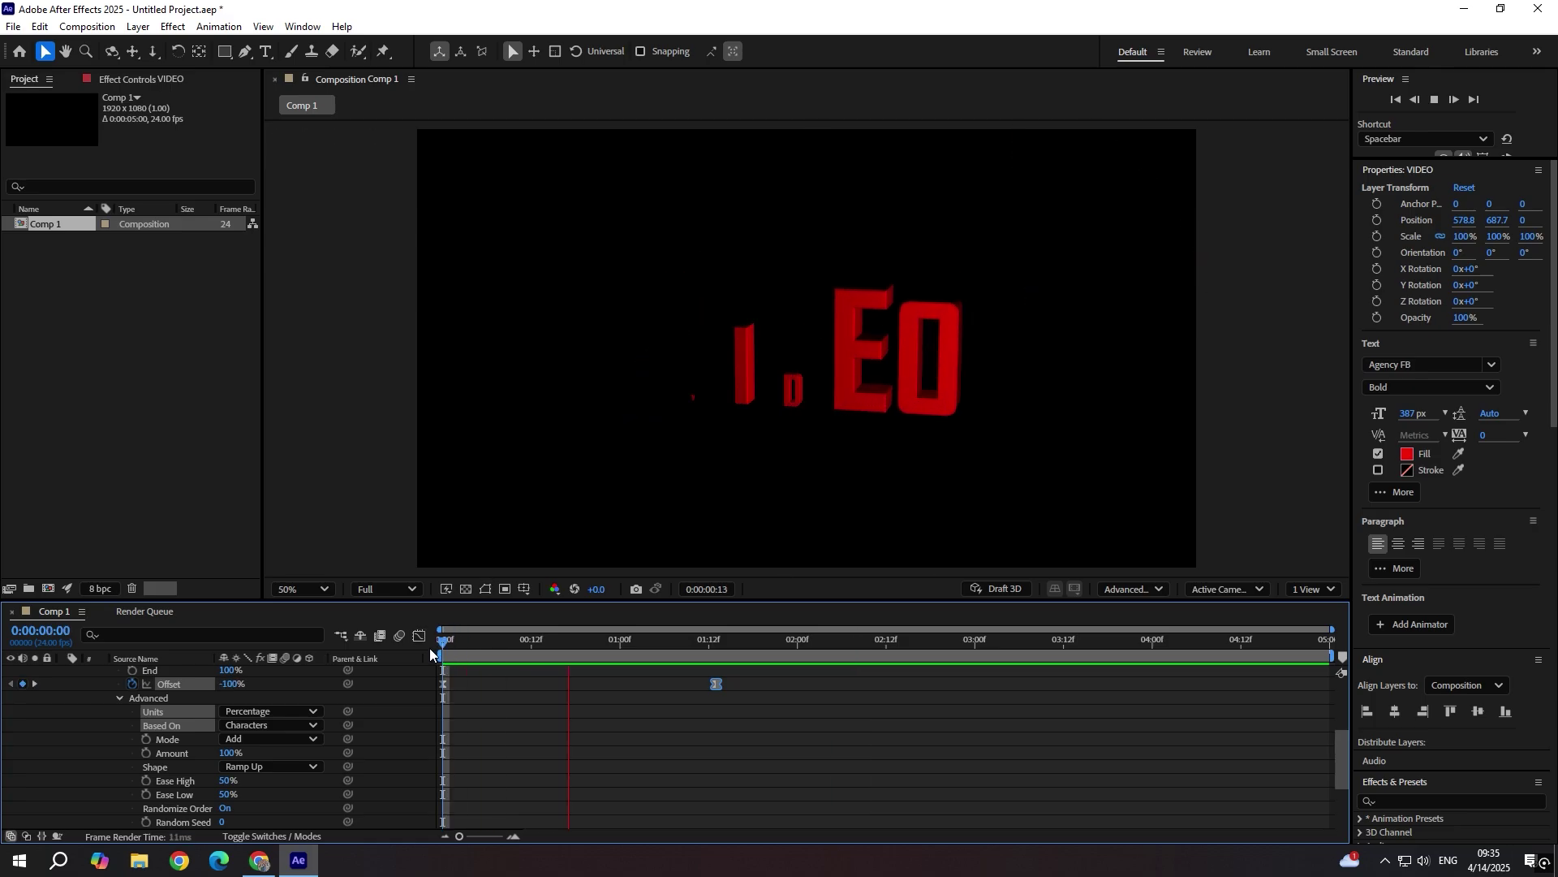
key("space")
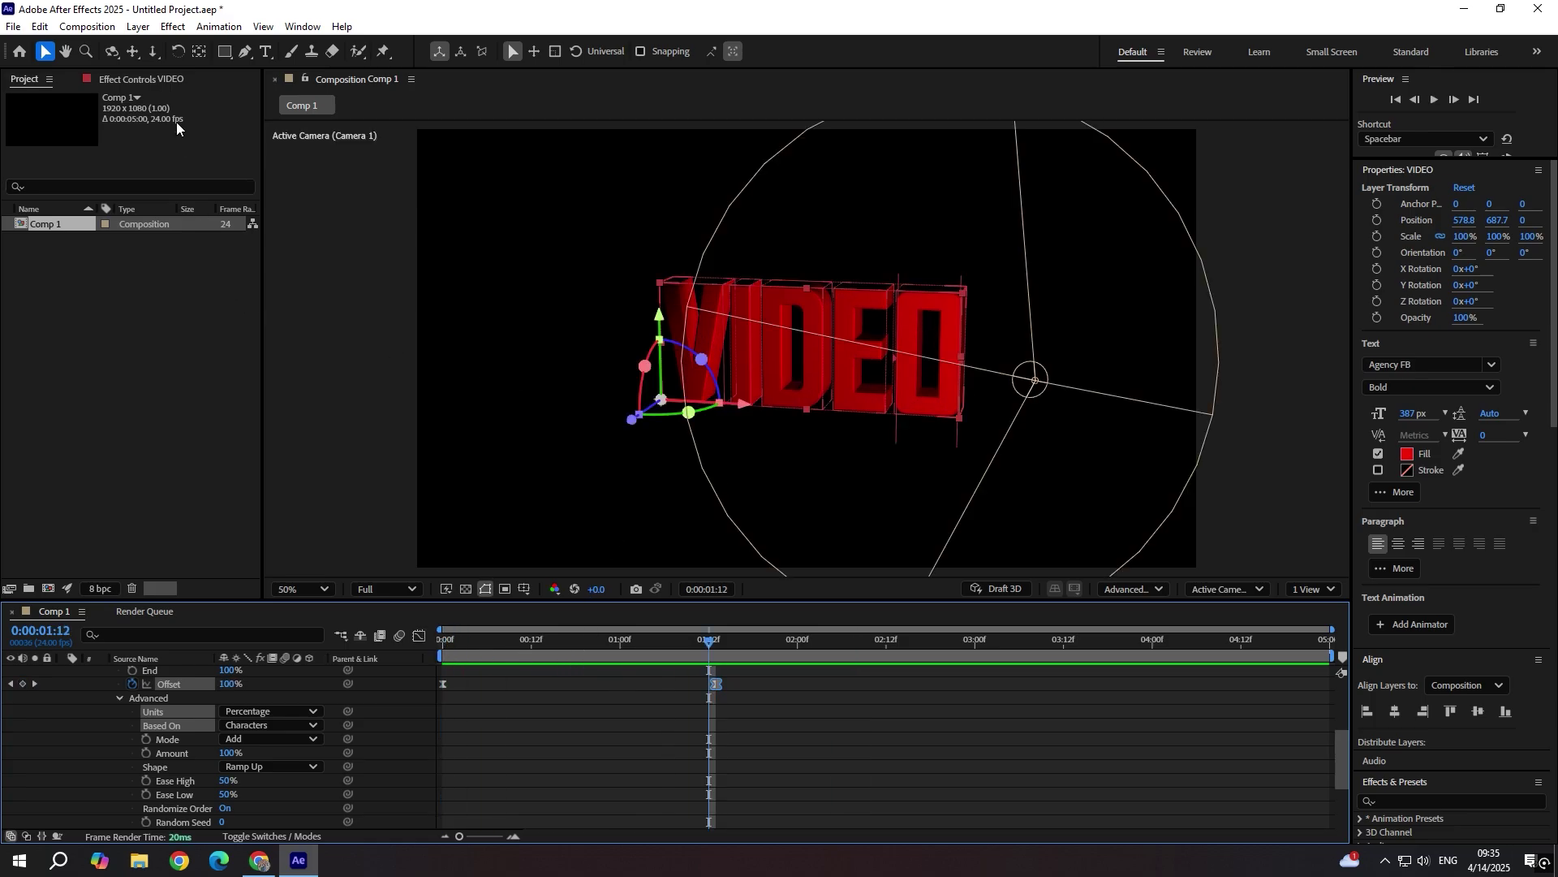
- Move Spot Light 1 left along X to about 787.2, 453.3, -763.2, lighting the VIDEO text
scroll(384, 712, "up", 5)
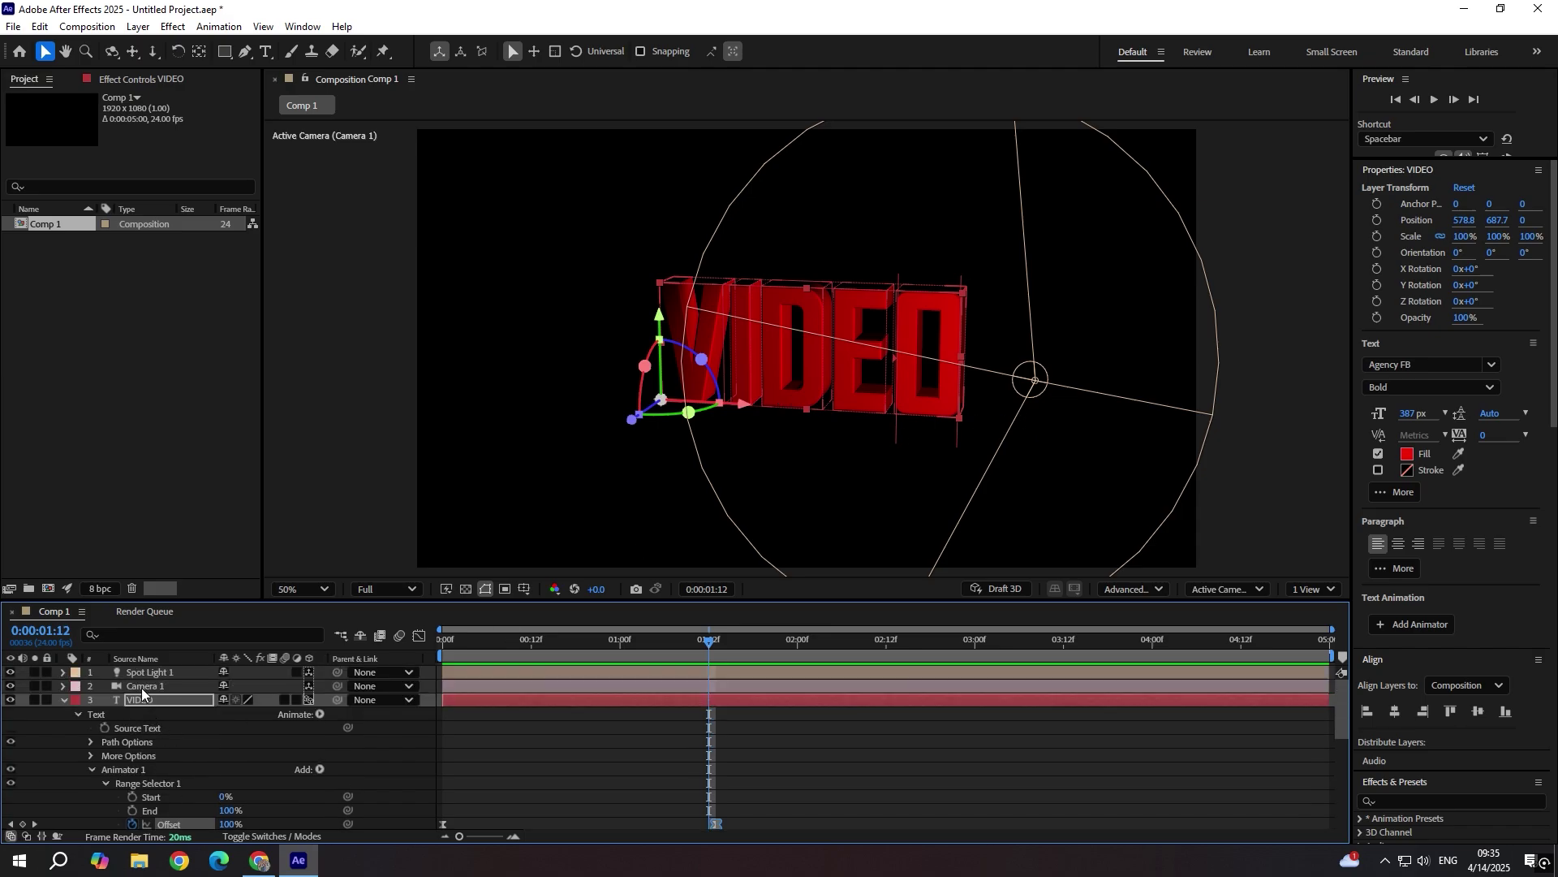
left_click(173, 671)
left_click(1116, 375)
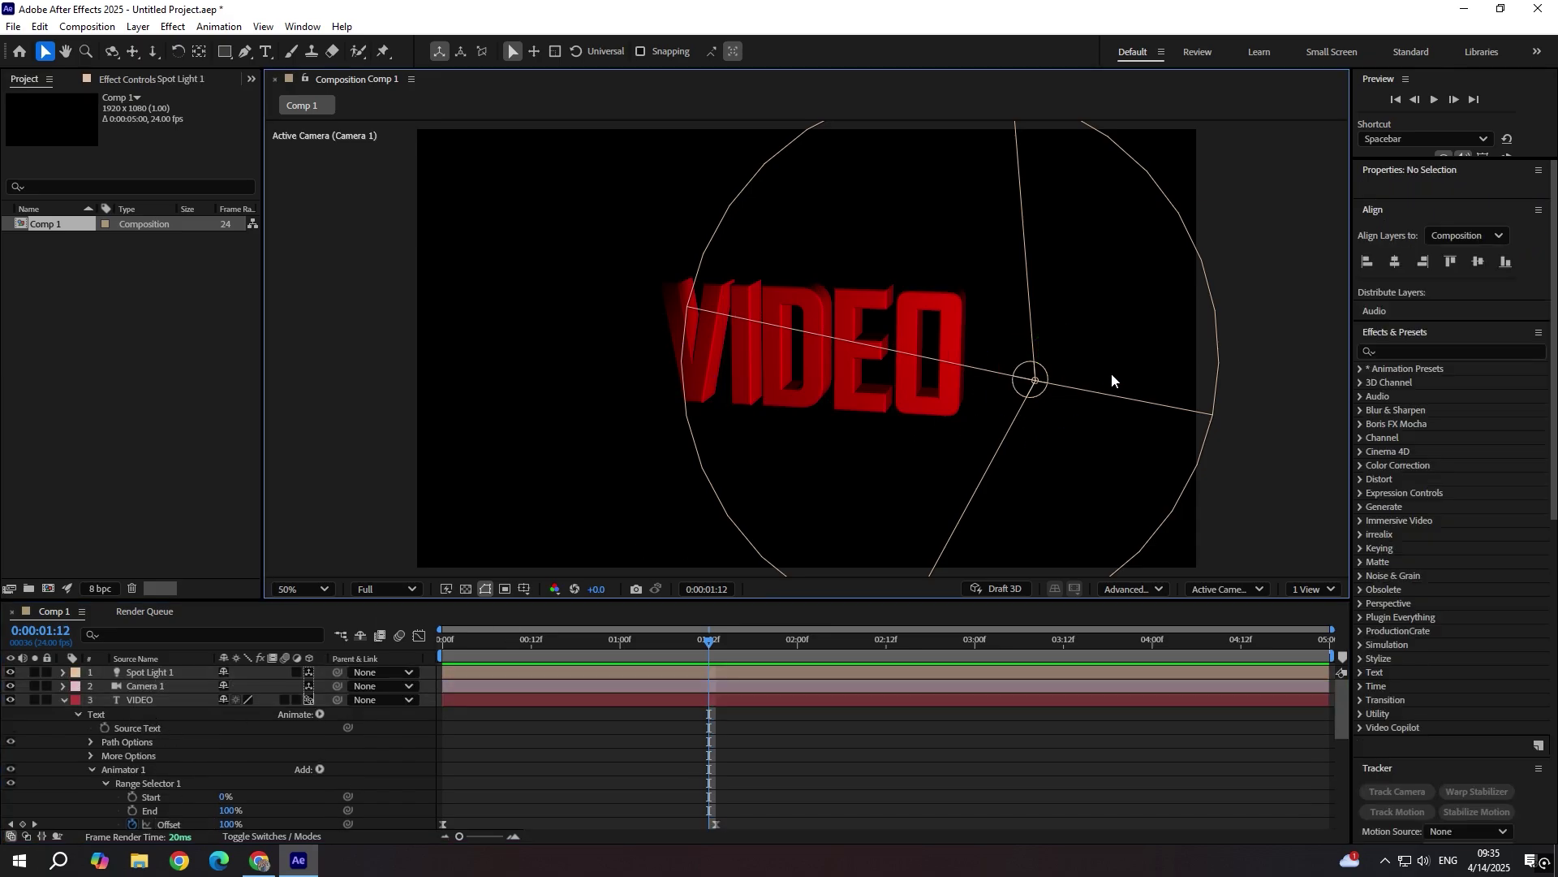
left_click(1038, 381)
left_click_drag(1113, 388, 705, 383)
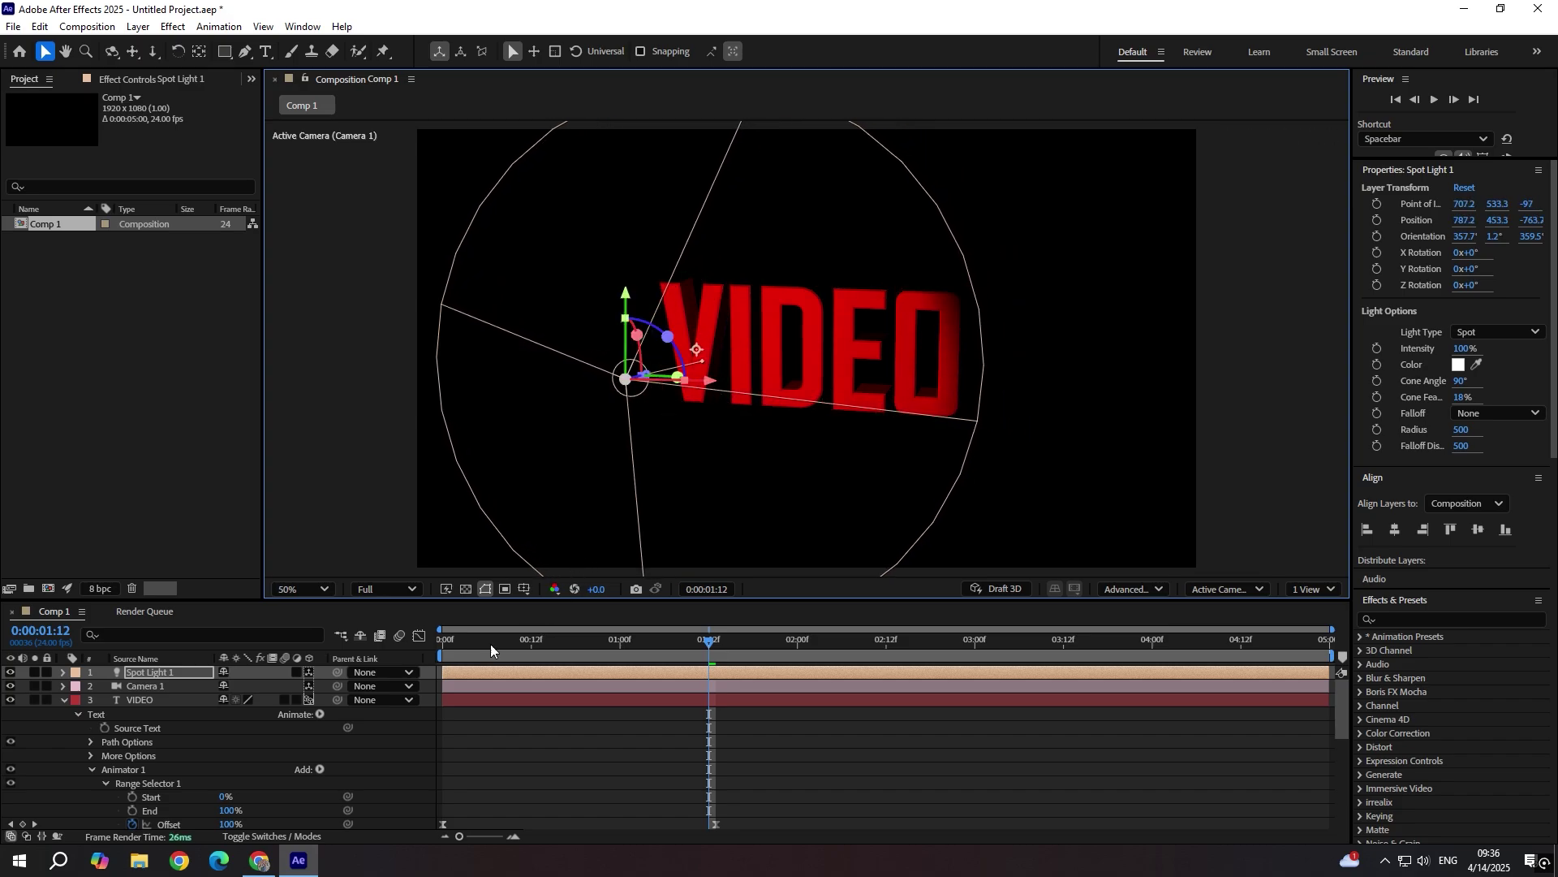
- Preview the animation from frame 0 to watch the VIDEO letters scale in
left_click_drag(490, 645, 425, 656)
key("space")
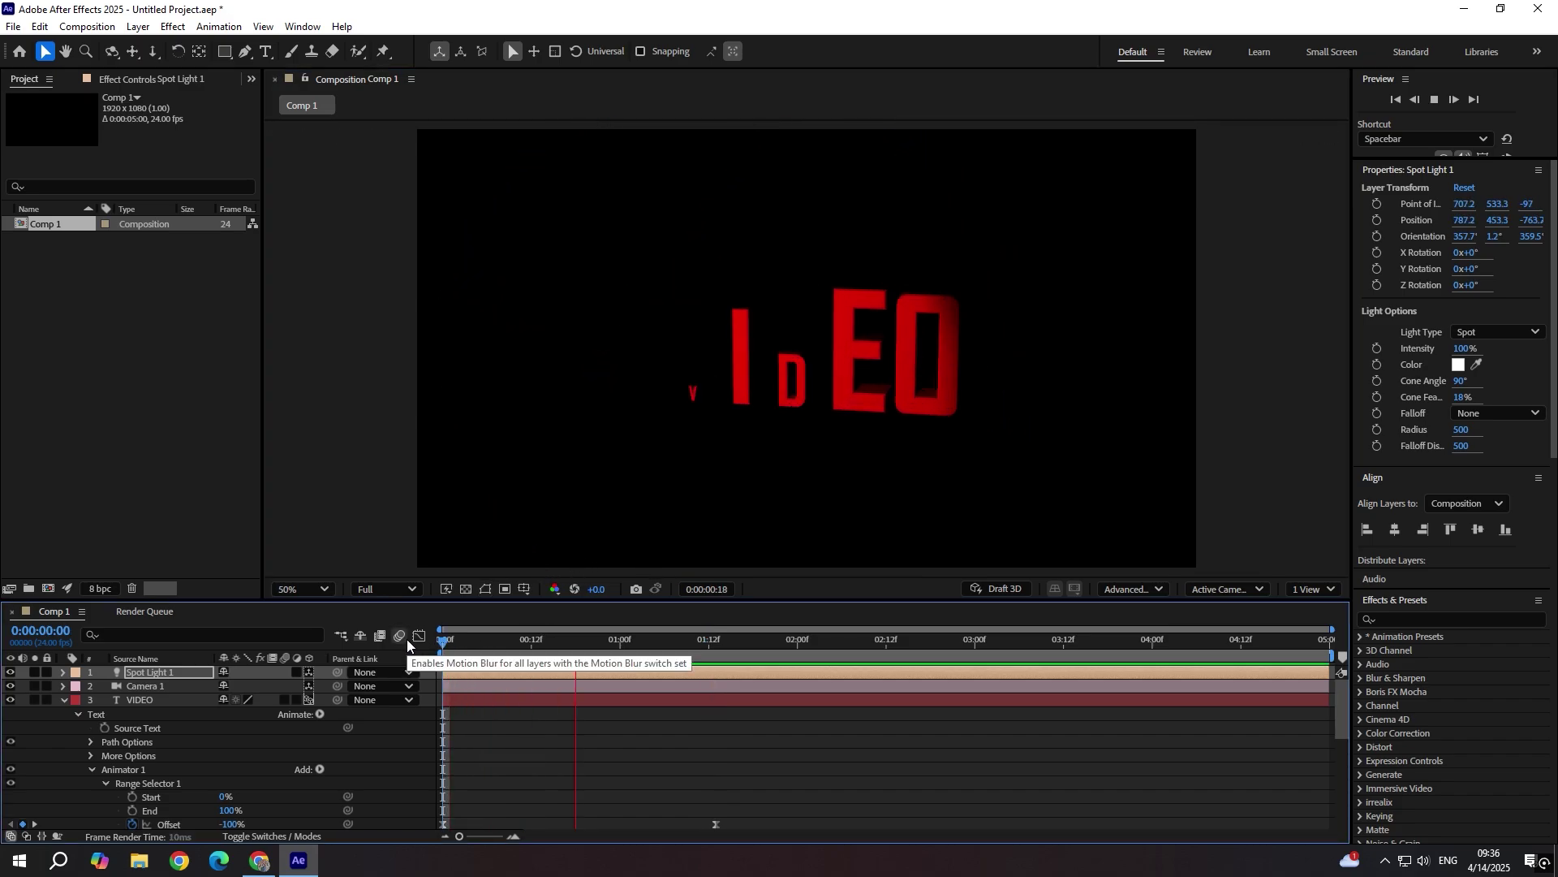
key("space")
key("space")
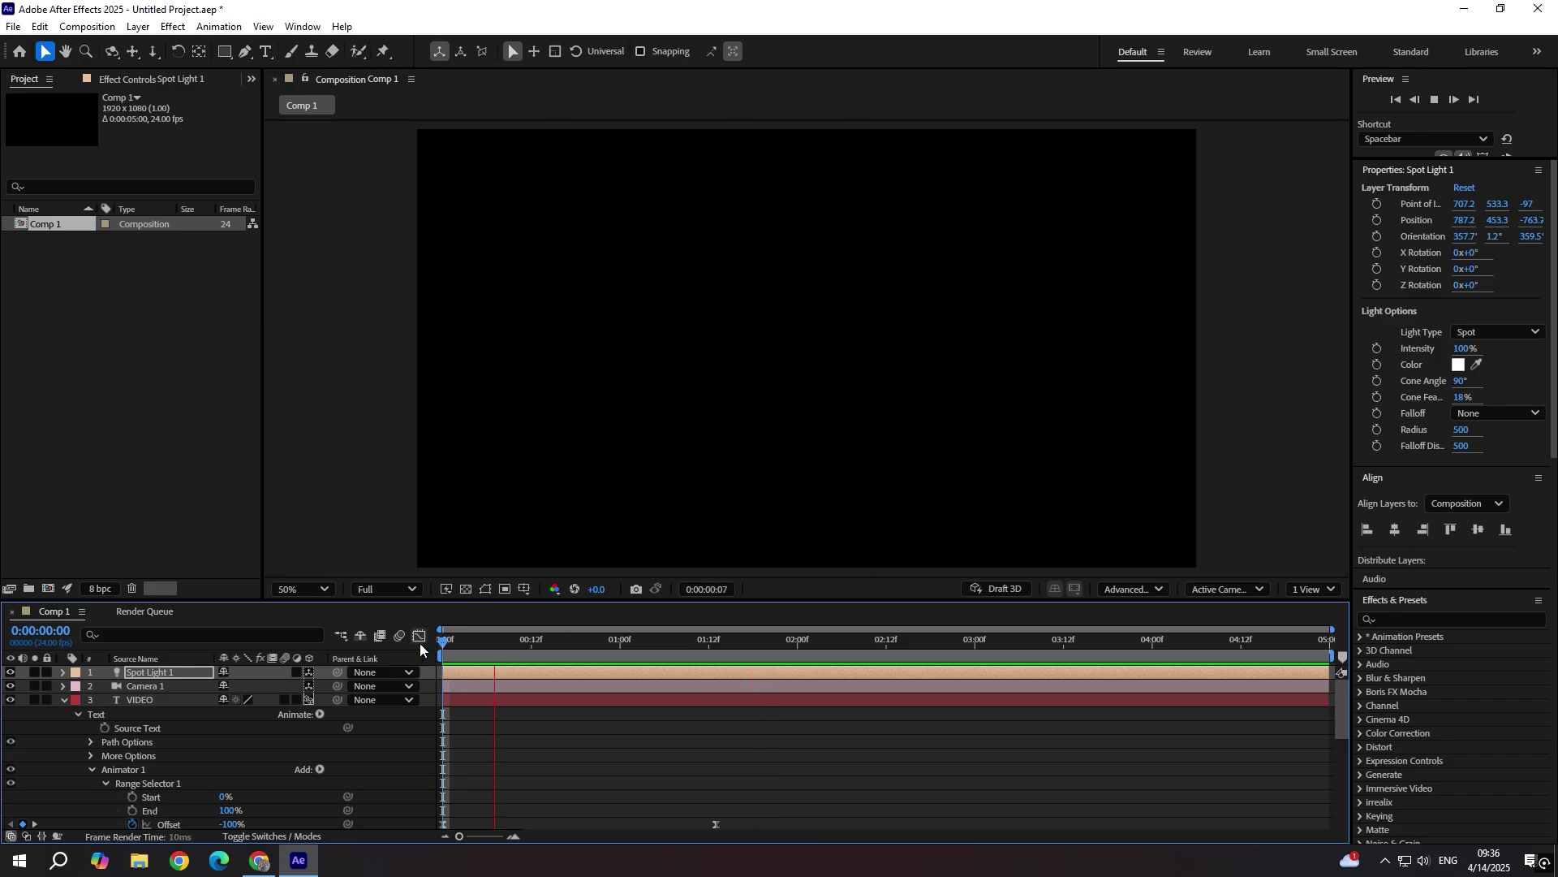
key("space")
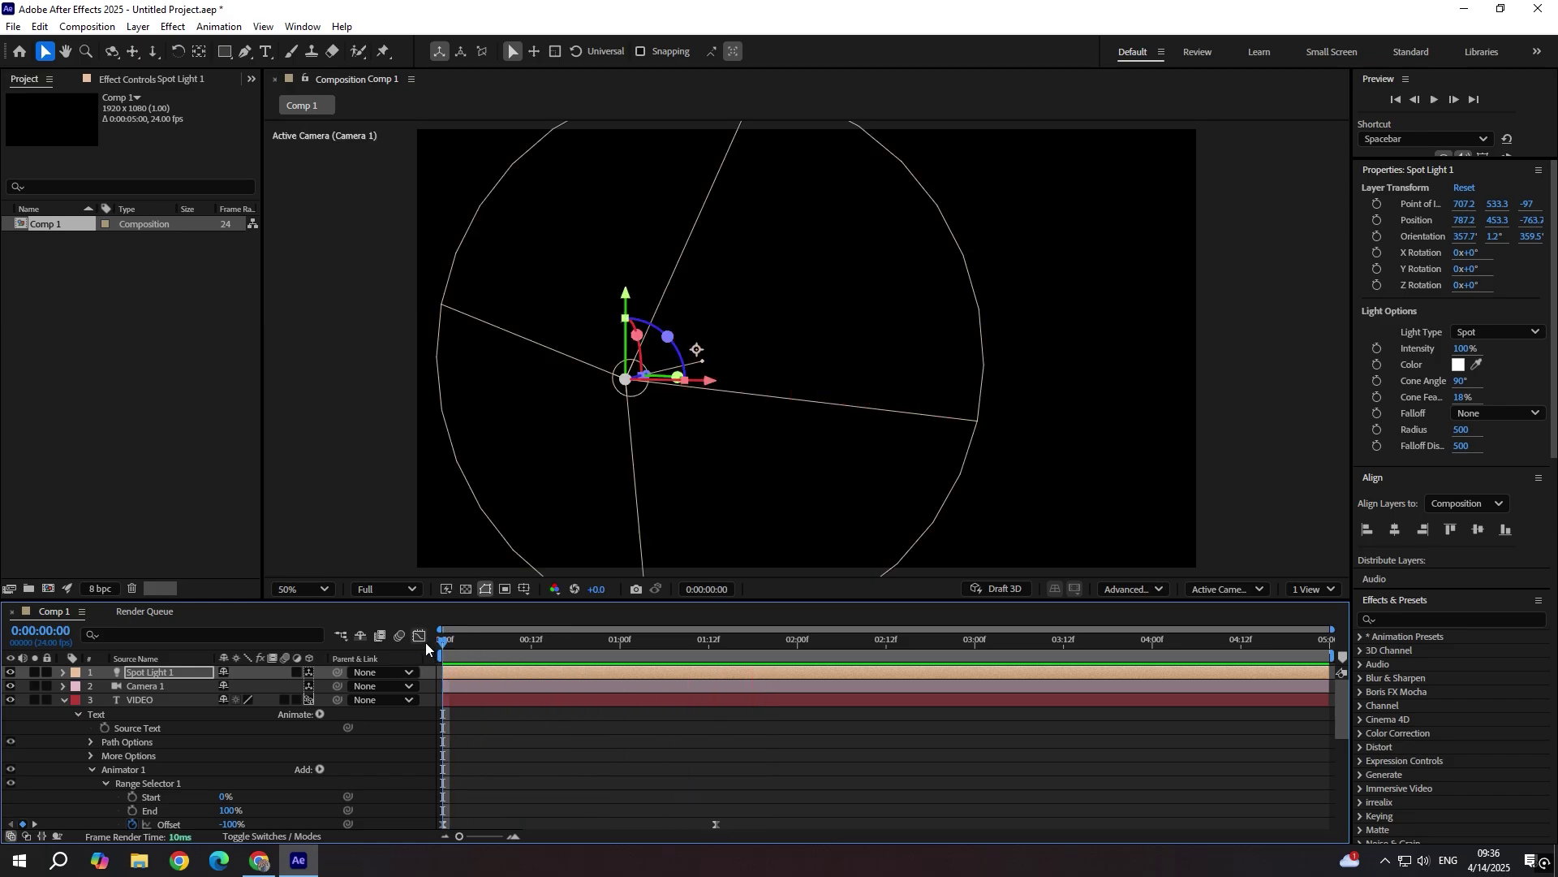
key("space")
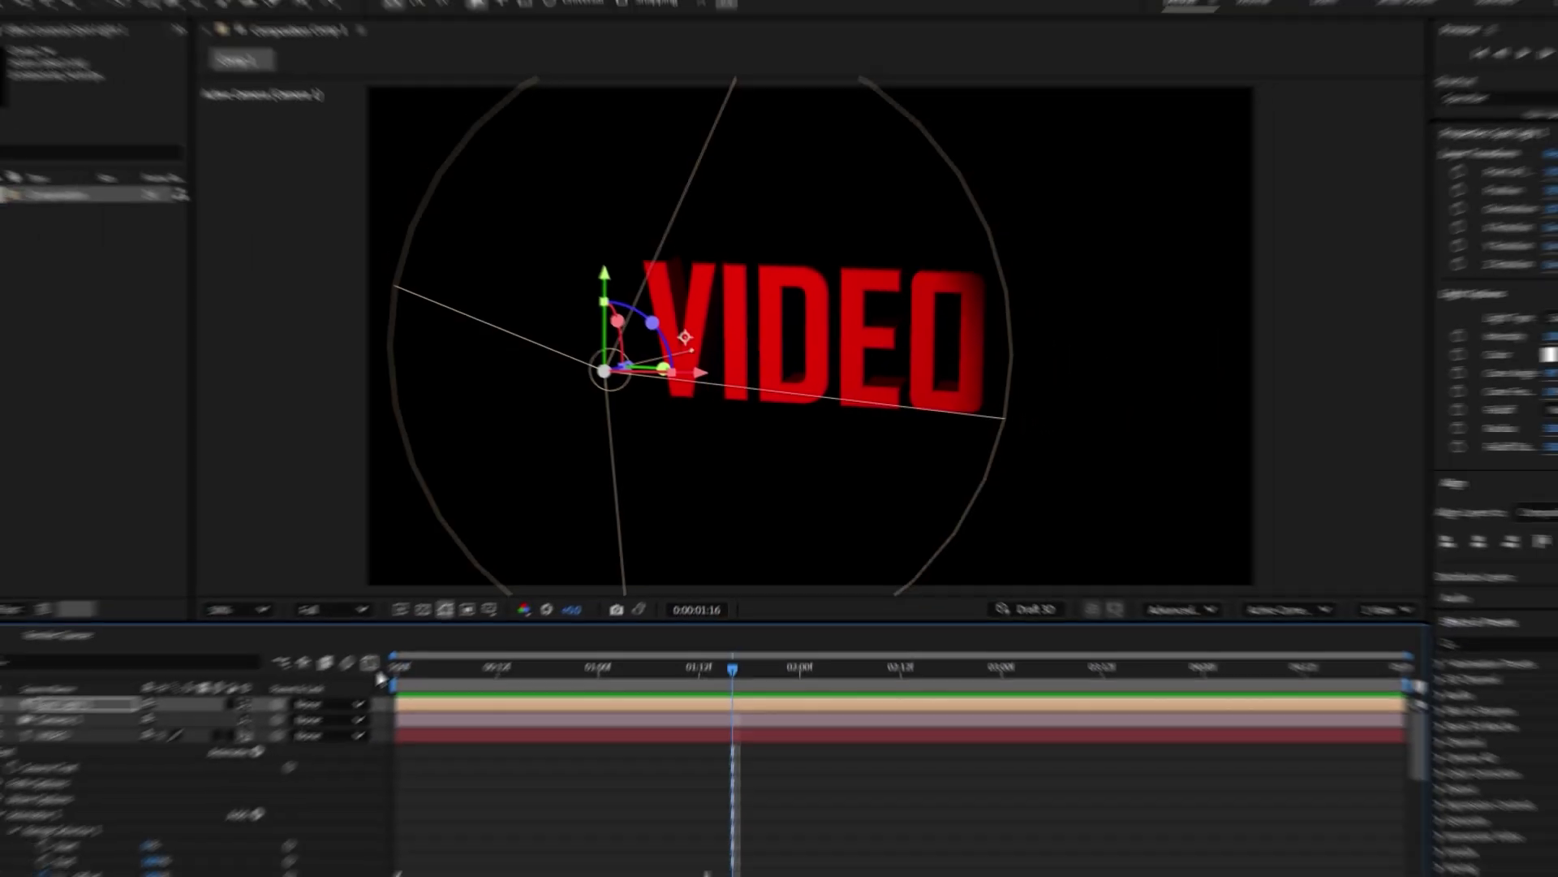